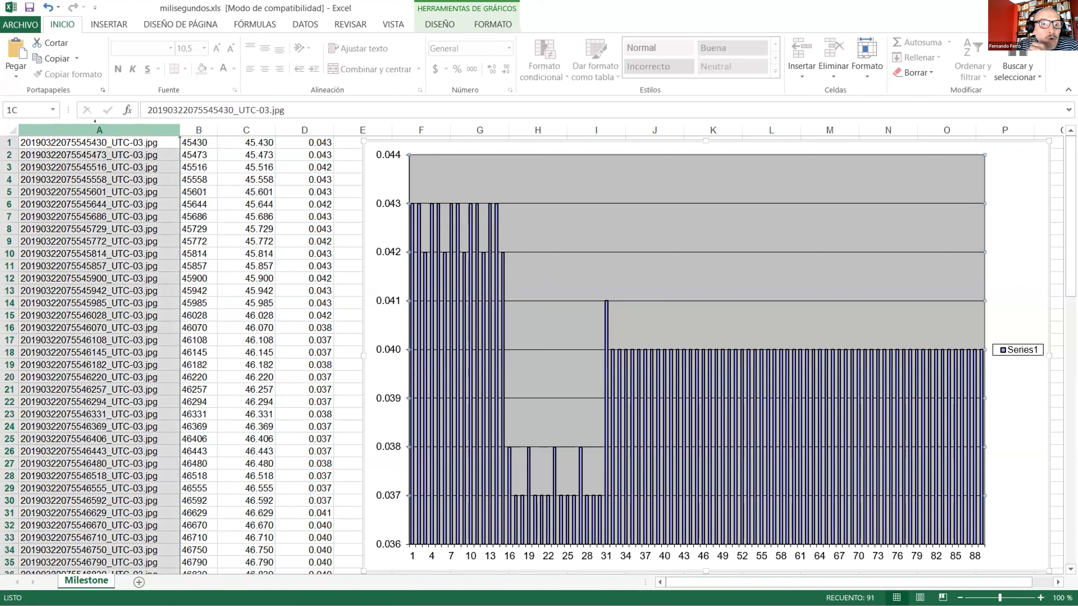
Look through the list of image file names in column A and return to its first row
{"action": "scroll", "coordinate": [104, 230], "scroll_direction": "down", "scroll_amount": 6}
{"action": "scroll", "coordinate": [104, 229], "scroll_direction": "down", "scroll_amount": 6}
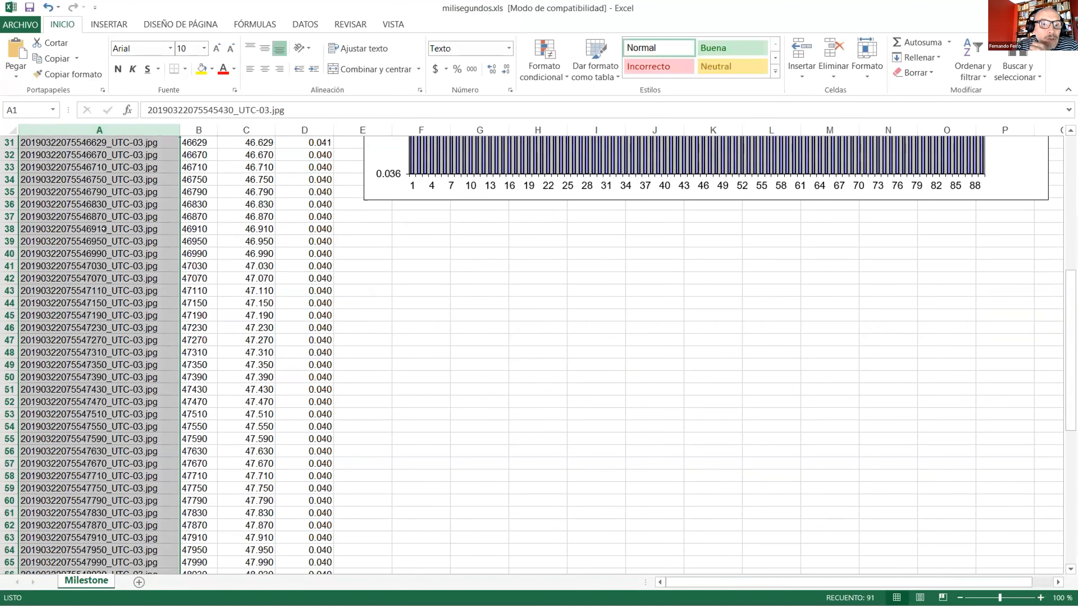
{"action": "scroll", "coordinate": [103, 229], "scroll_direction": "up", "scroll_amount": 12}
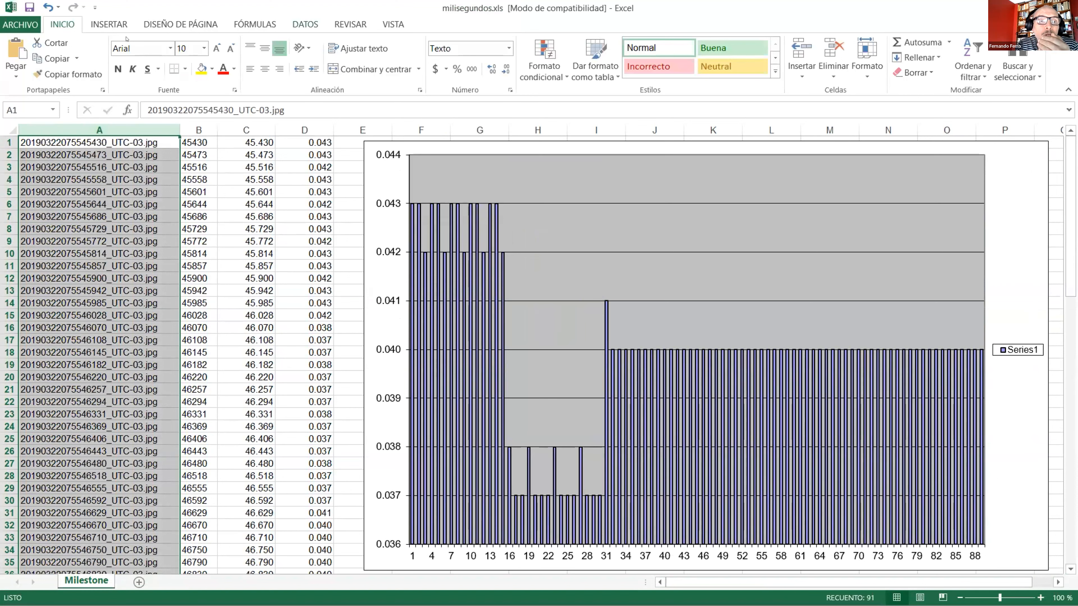
{"action": "scroll", "coordinate": [126, 39], "scroll_direction": "down", "scroll_amount": 4}
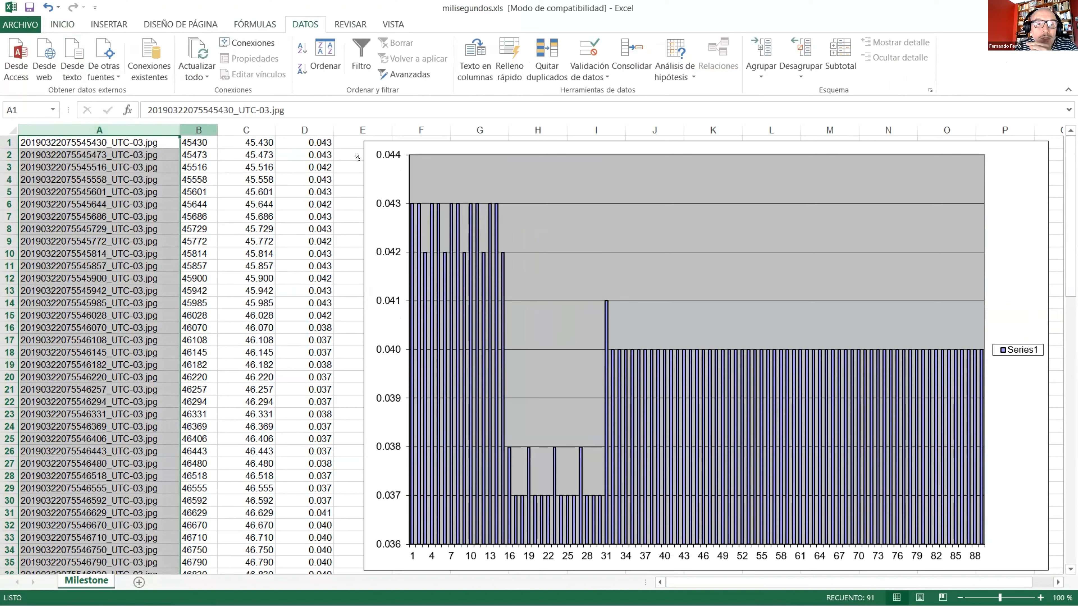
Select column B, open the formula of cell B1 and highlight its whole EXTRAE expression
{"action": "left_click", "coordinate": [199, 130]}
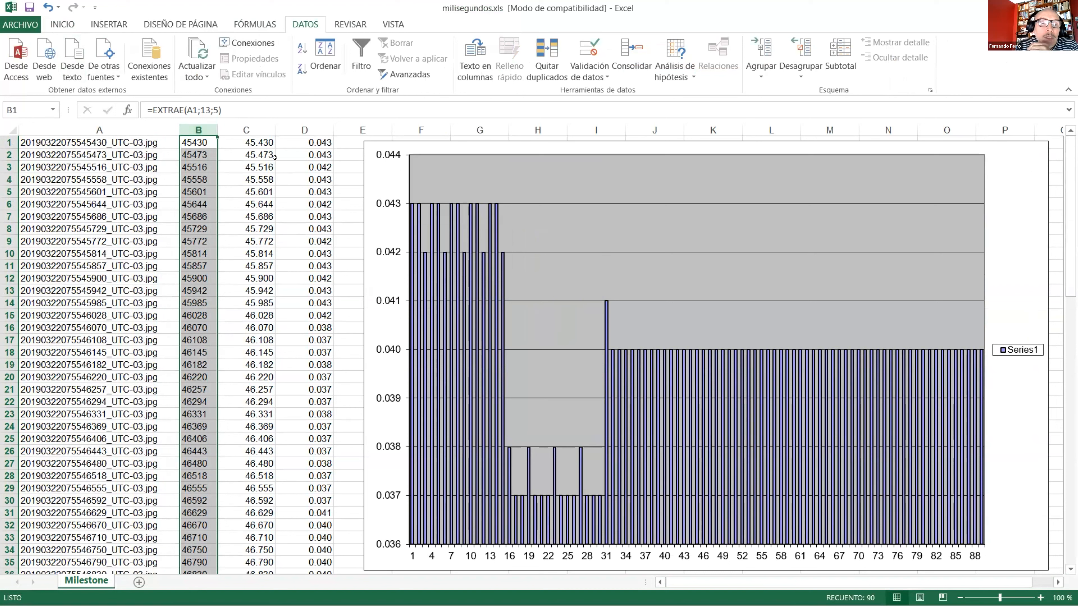
{"action": "key", "text": "F2"}
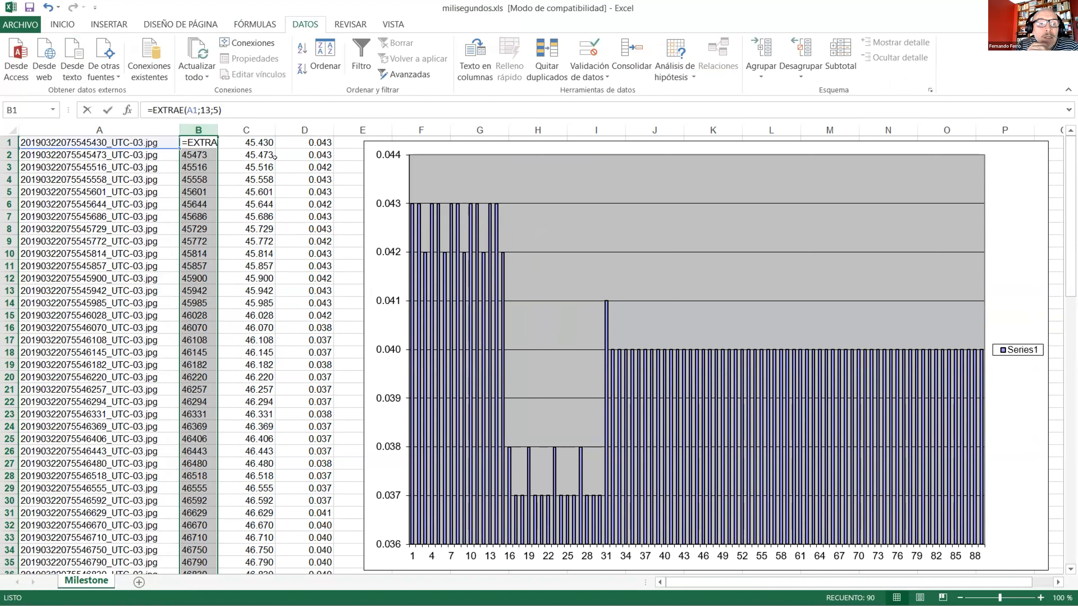
{"action": "key", "text": "shift+Left"}
{"action": "key", "text": "shift+Left"}
{"action": "key", "text": "shift+Left"}
{"action": "key", "text": "shift+Left"}
{"action": "key", "text": "shift+Left"}
{"action": "key", "text": "shift+Left"}
{"action": "key", "text": "shift+Left"}
{"action": "key", "text": "shift+Left"}
{"action": "key", "text": "shift+Left"}
{"action": "key", "text": "shift+Left"}
{"action": "key", "text": "shift+Left"}
{"action": "key", "text": "shift+Left"}
{"action": "key", "text": "shift+Left"}
{"action": "key", "text": "shift+Left"}
{"action": "key", "text": "shift+Left"}
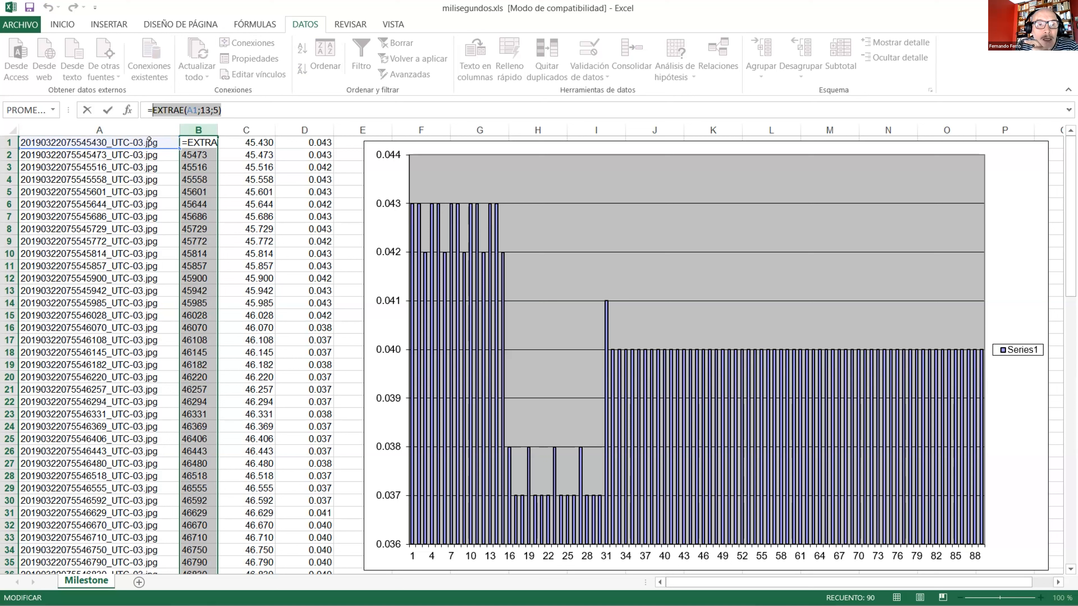
Inspect the start position and character count arguments of B1's EXTRAE formula, and finish editing the cell
{"action": "left_click_drag", "start_coordinate": [200, 110], "coordinate": [206, 111]}
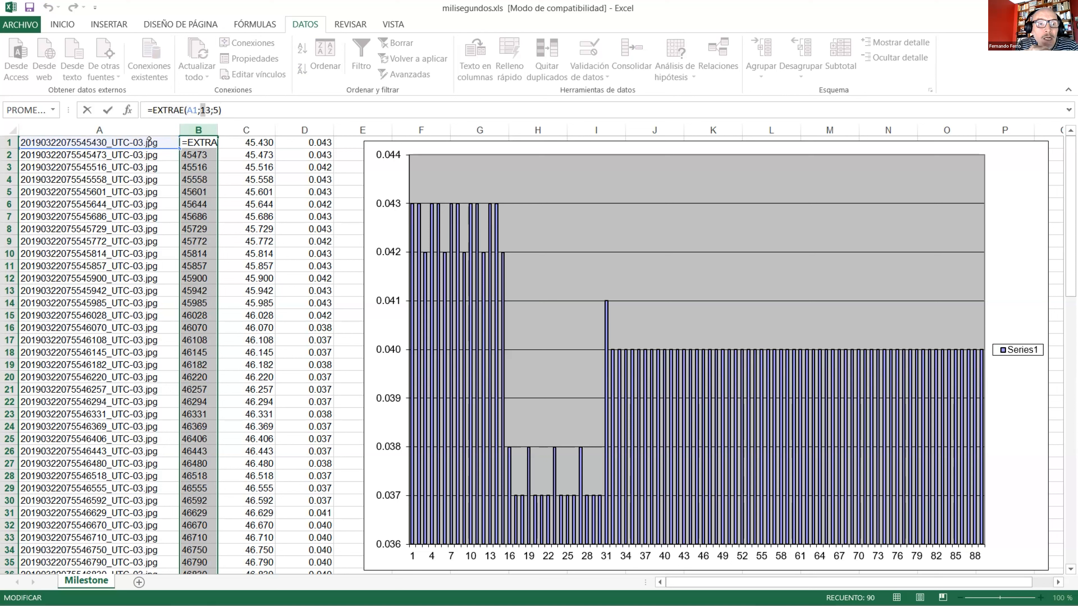
{"action": "left_click", "coordinate": [205, 110]}
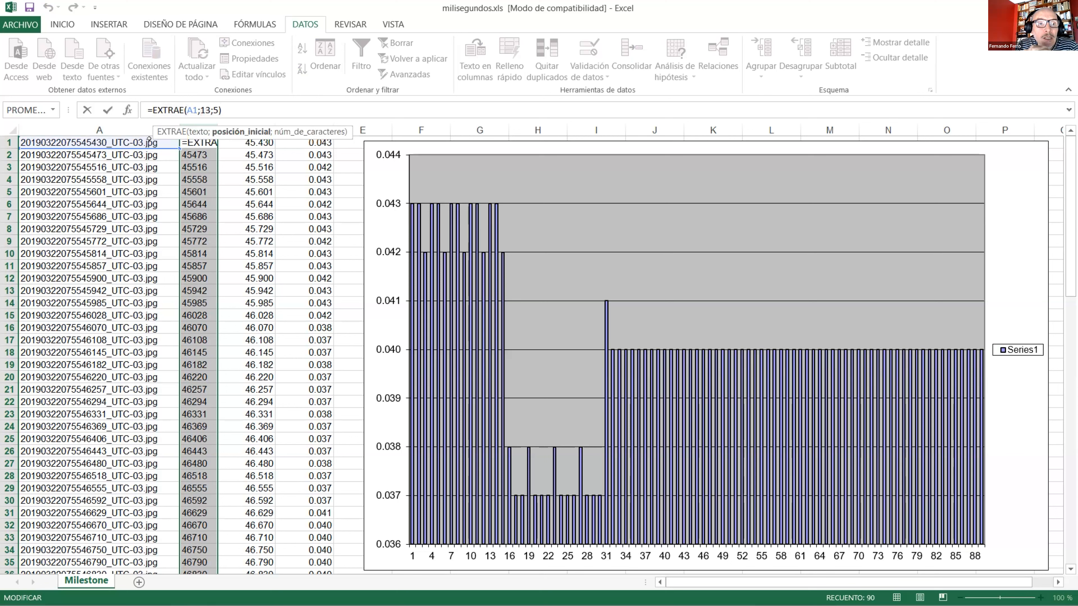
{"action": "key", "text": "Right"}
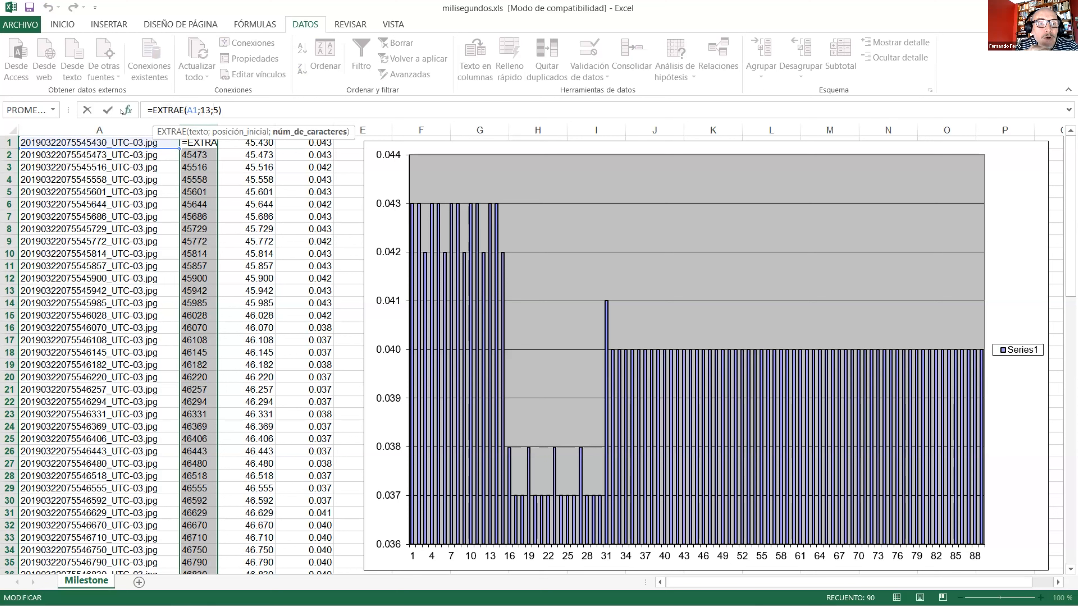
{"action": "left_click", "coordinate": [108, 110]}
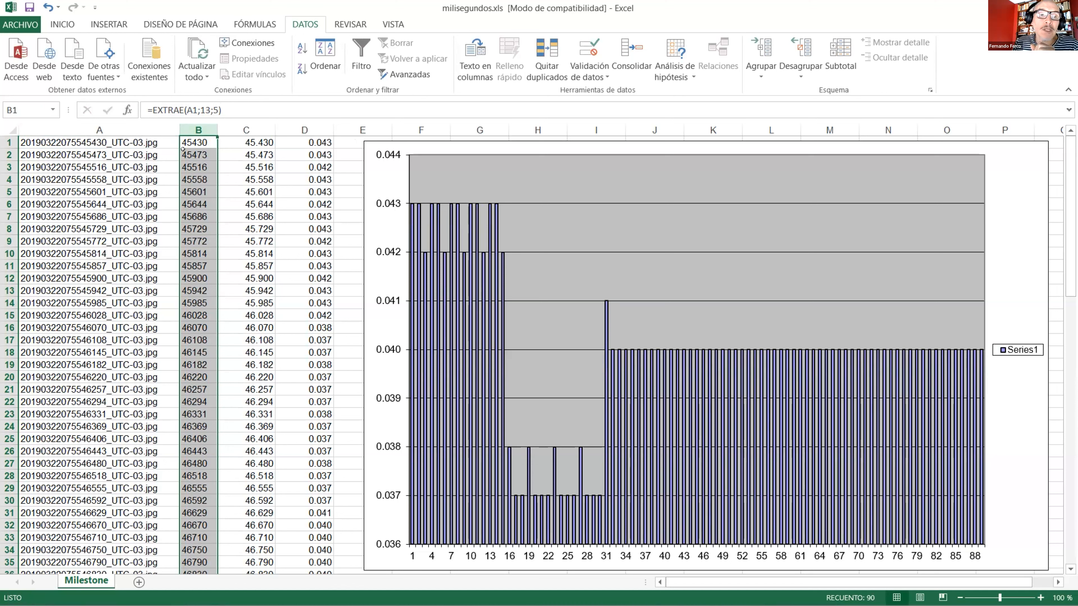
Select column C and examine the first EXTRAE, the CONCATENAR function and the "." separator in C1's formula
{"action": "key", "text": "Right"}
{"action": "key", "text": "ctrl+space"}
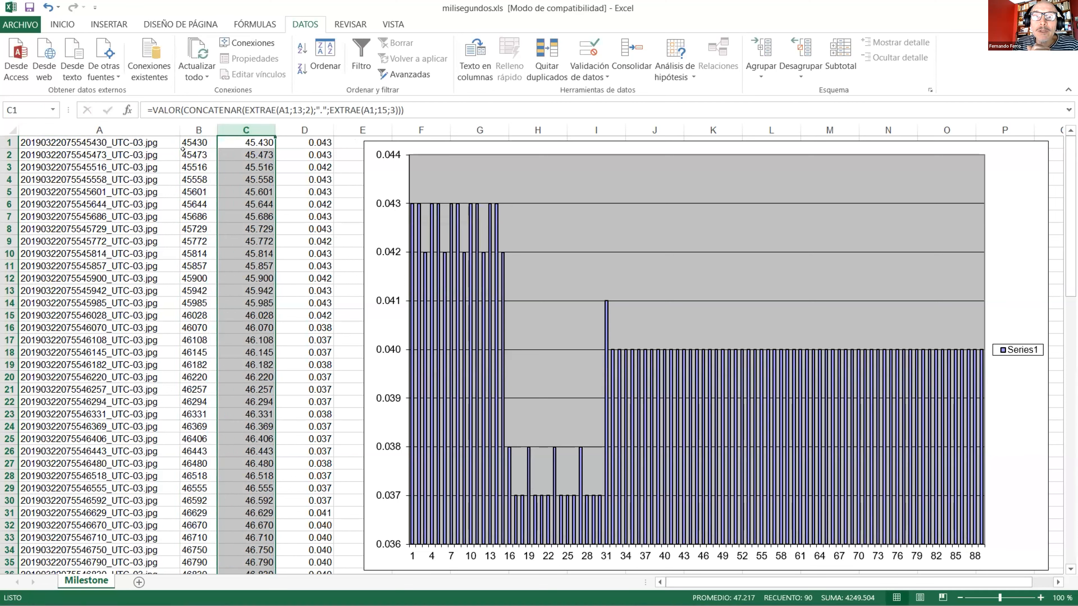
{"action": "key", "text": "alt+Tab"}
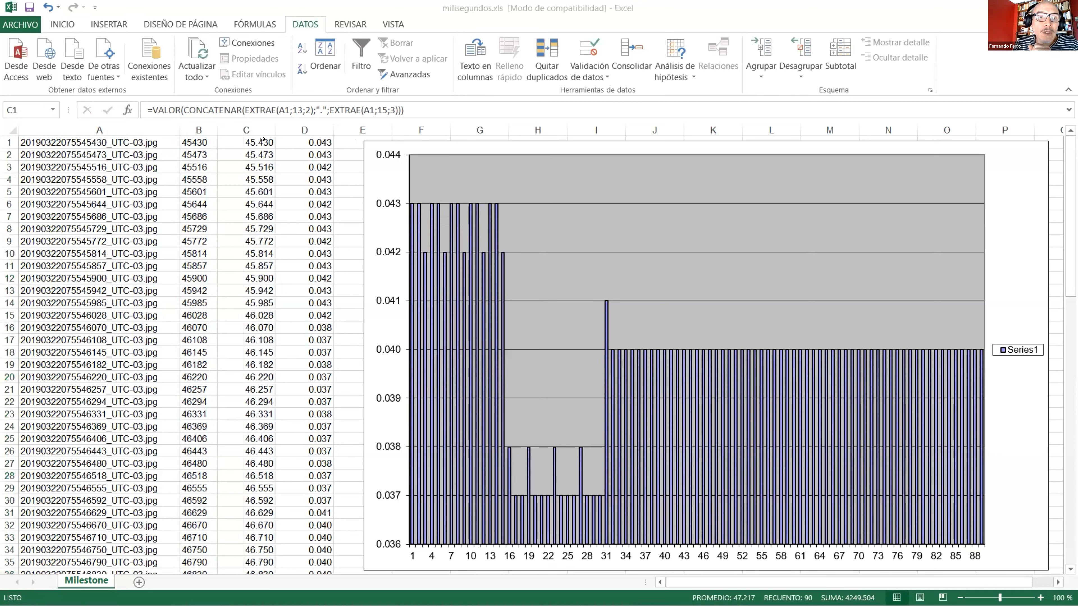
{"action": "key", "text": "alt+Tab"}
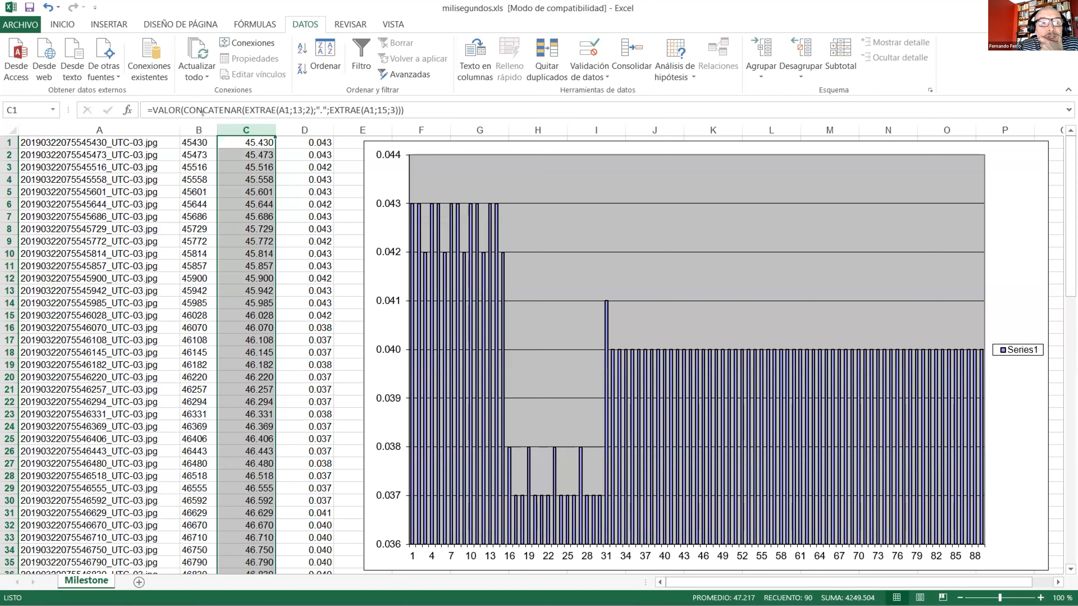
{"action": "left_click_drag", "start_coordinate": [312, 110], "coordinate": [243, 107]}
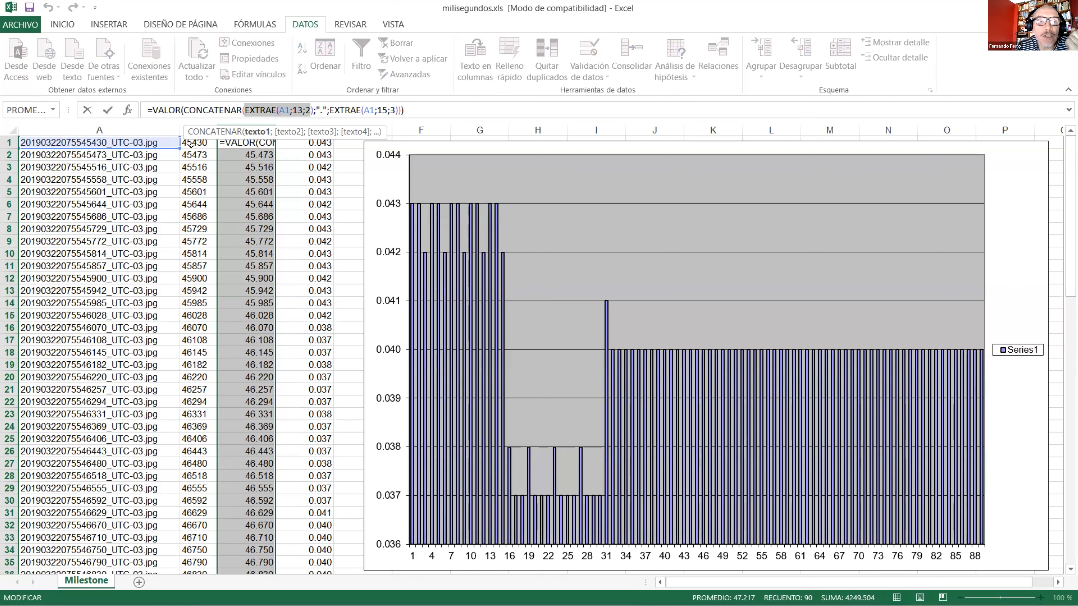
{"action": "left_click_drag", "start_coordinate": [243, 109], "coordinate": [183, 106]}
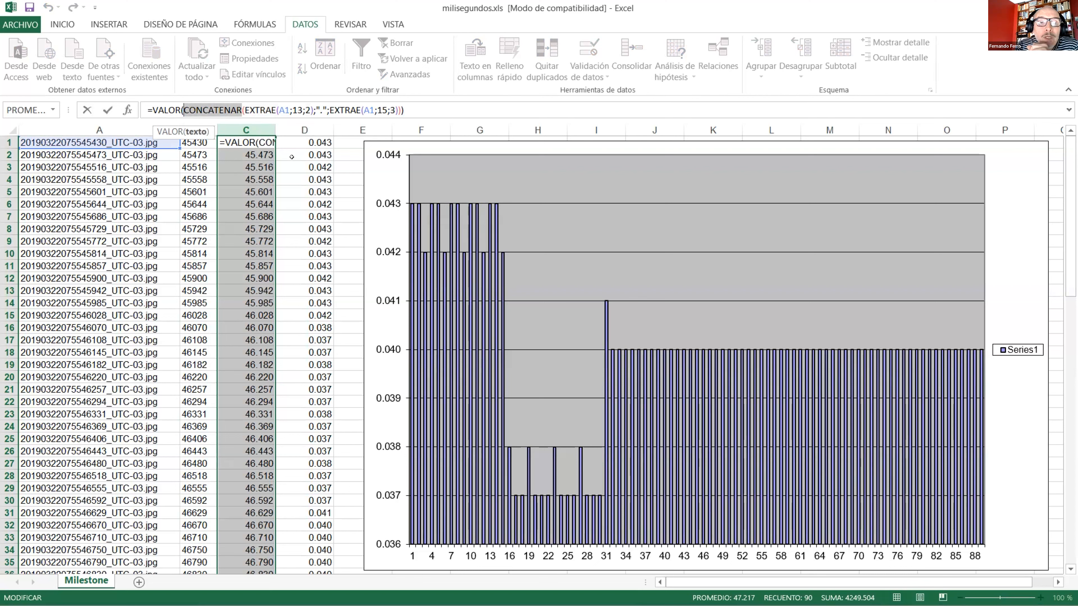
{"action": "left_click_drag", "start_coordinate": [316, 110], "coordinate": [311, 111]}
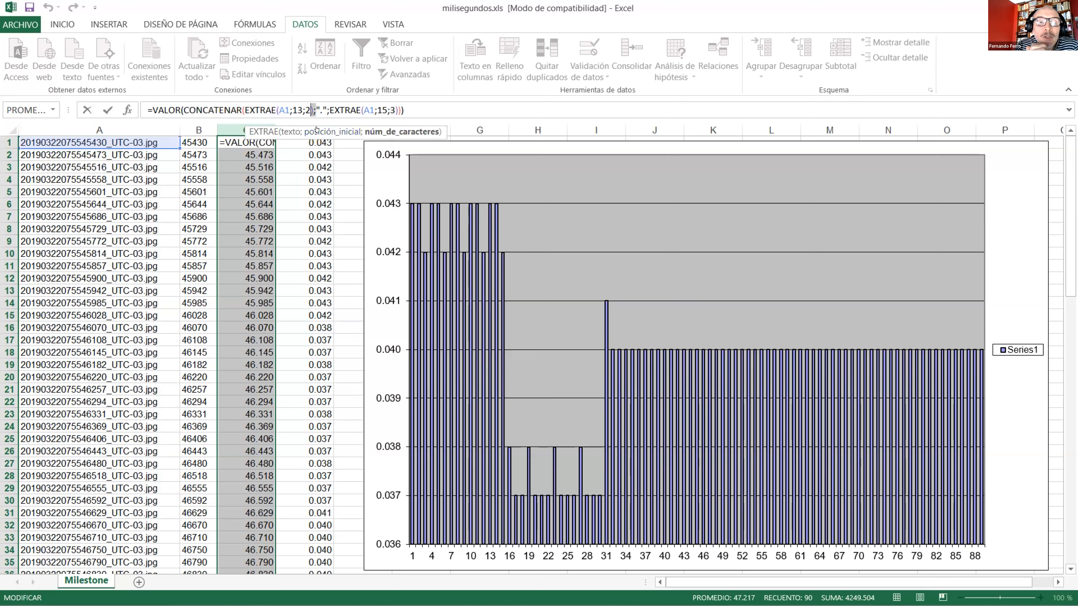
{"action": "left_click_drag", "start_coordinate": [316, 110], "coordinate": [327, 110]}
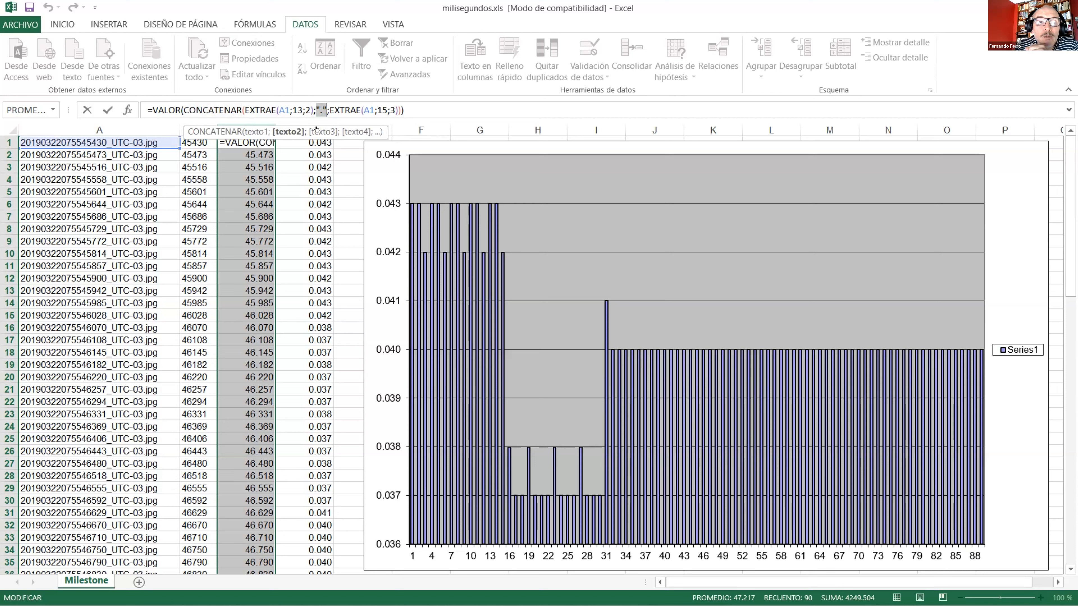
Examine the second EXTRAE and the outer VALOR function in C1's formula, and leave cell editing
{"action": "key", "text": "Right"}
{"action": "key", "text": "Right"}
{"action": "key", "text": "shift+Right"}
{"action": "key", "text": "shift+Right"}
{"action": "key", "text": "shift+Right"}
{"action": "key", "text": "shift+Right"}
{"action": "key", "text": "shift+Right"}
{"action": "key", "text": "shift+Right"}
{"action": "key", "text": "shift+Right"}
{"action": "key", "text": "shift+Right"}
{"action": "key", "text": "shift+Right"}
{"action": "key", "text": "shift+Right"}
{"action": "key", "text": "shift+Right"}
{"action": "key", "text": "shift+Right"}
{"action": "key", "text": "shift+Right"}
{"action": "key", "text": "shift+Right"}
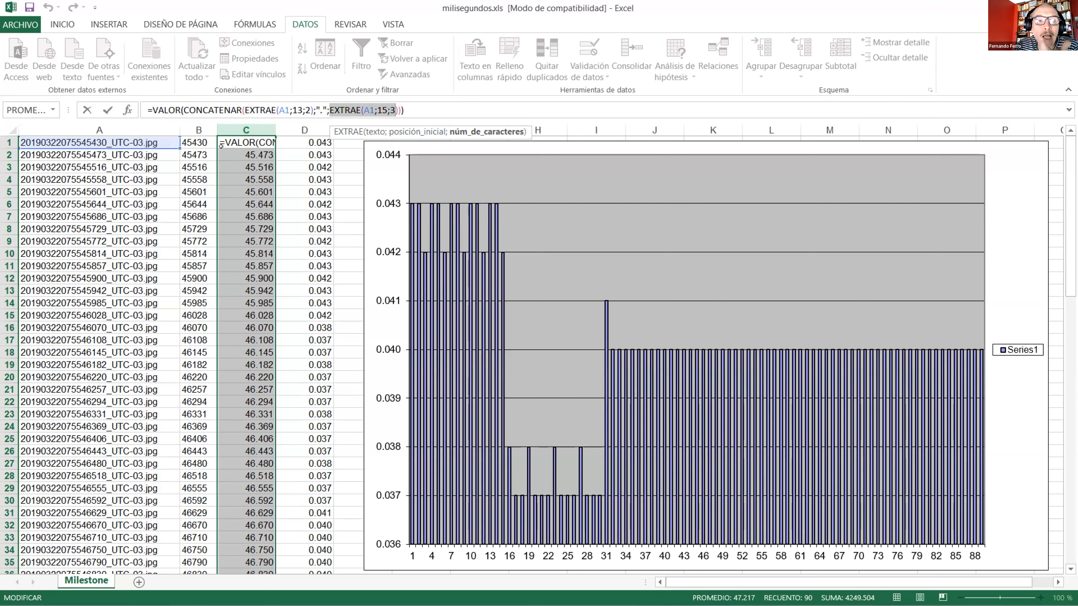
{"action": "double_click", "coordinate": [166, 110]}
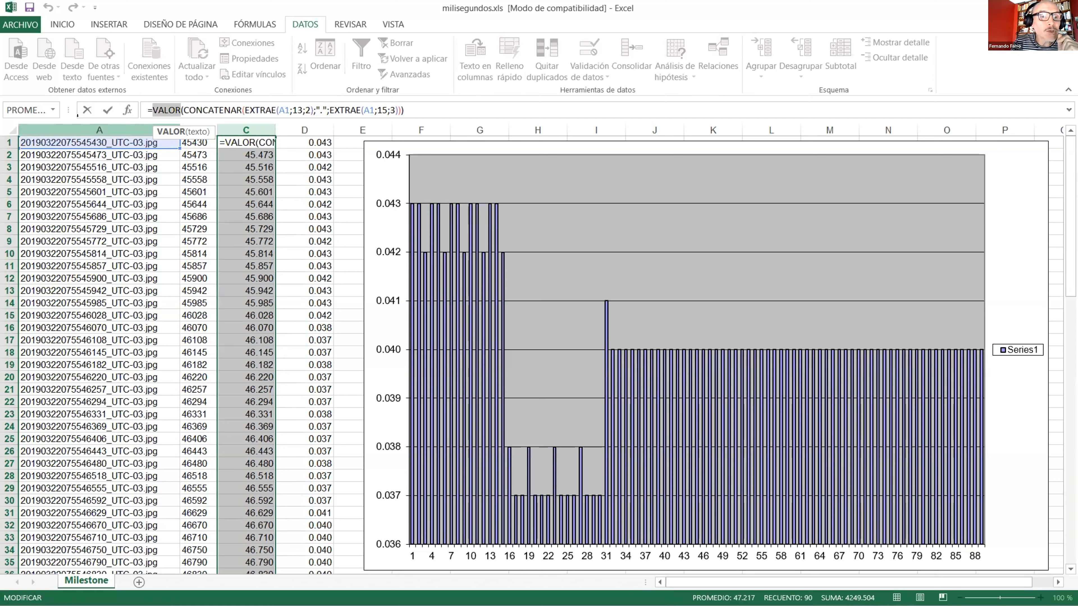
{"action": "key", "text": "Escape"}
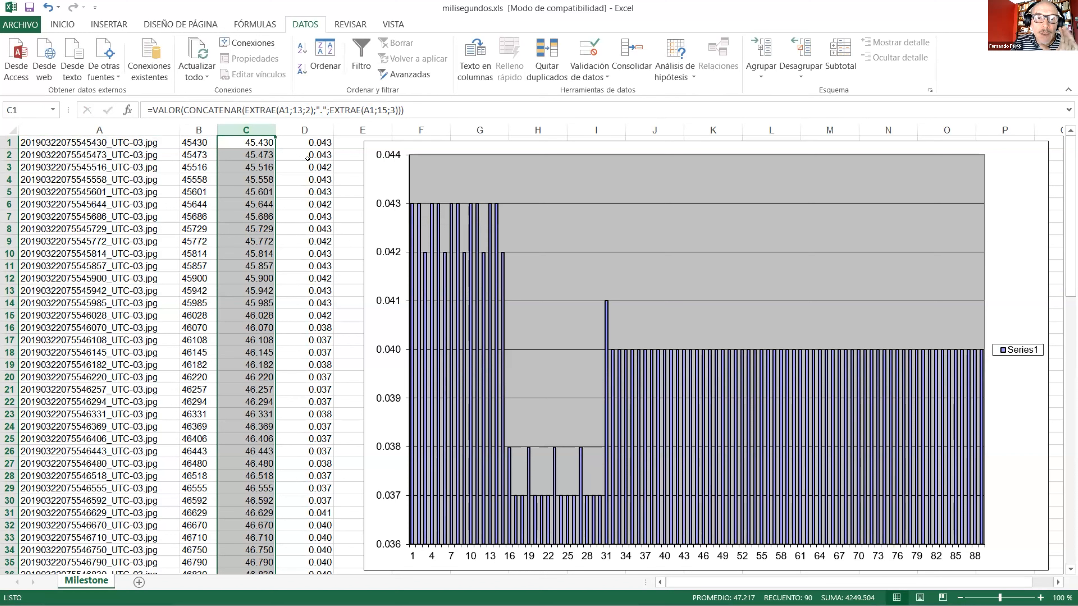
Inspect column D's subtraction formula in D1 together with the two cells it uses, C1 and C2
{"action": "left_click", "coordinate": [309, 131]}
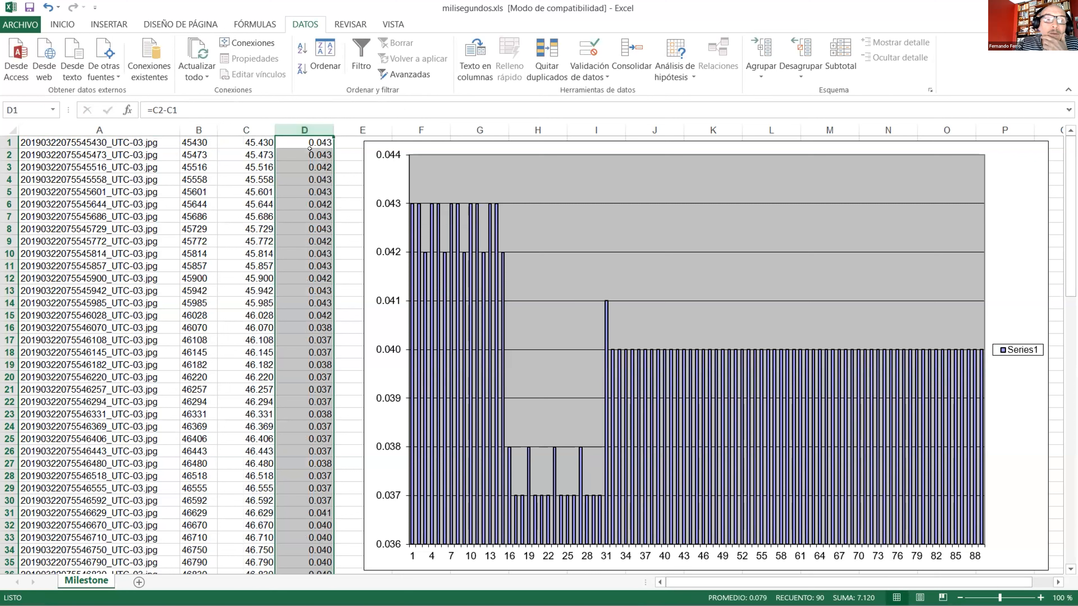
{"action": "left_click", "coordinate": [247, 140]}
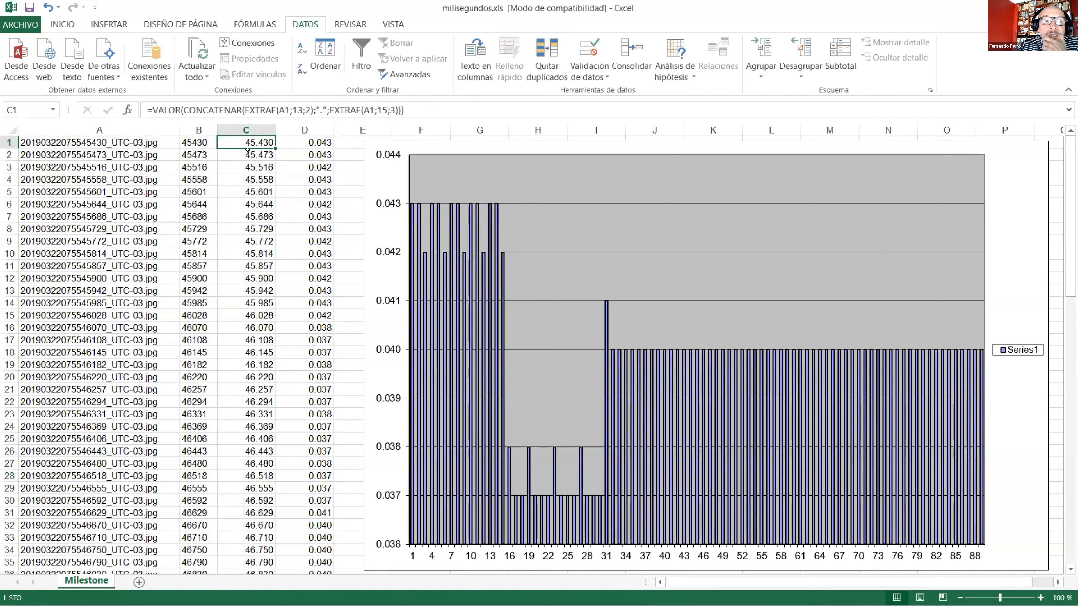
{"action": "left_click", "coordinate": [248, 149]}
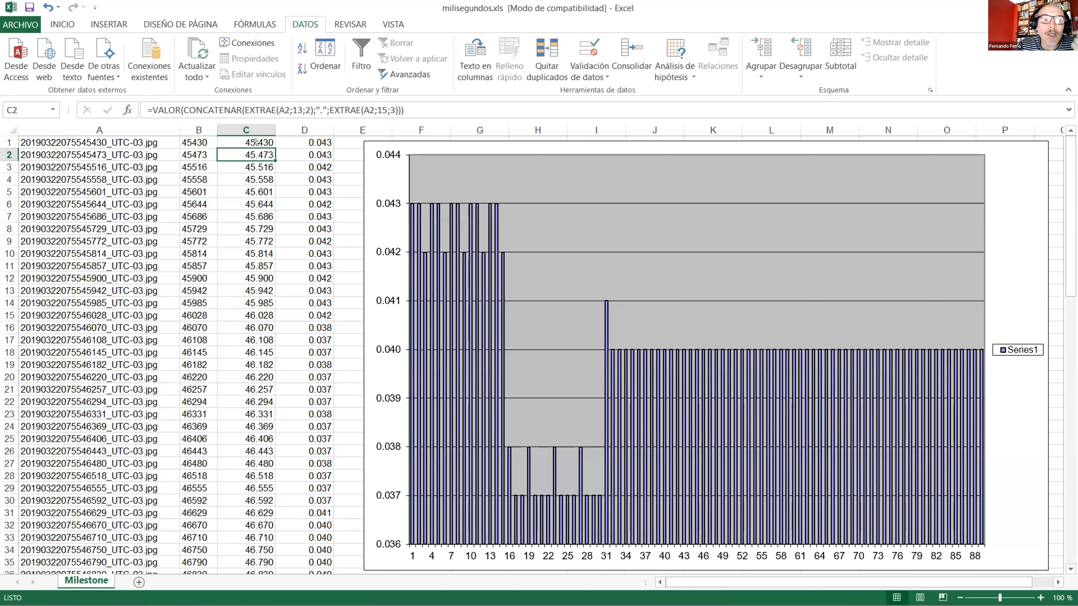
{"action": "left_click", "coordinate": [258, 143]}
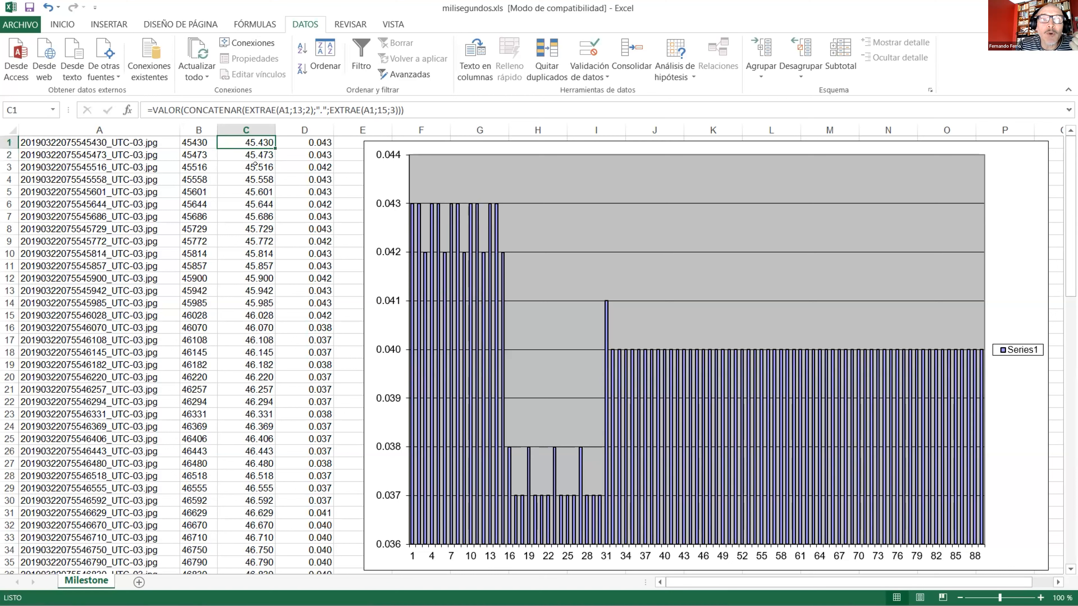
{"action": "left_click", "coordinate": [319, 148]}
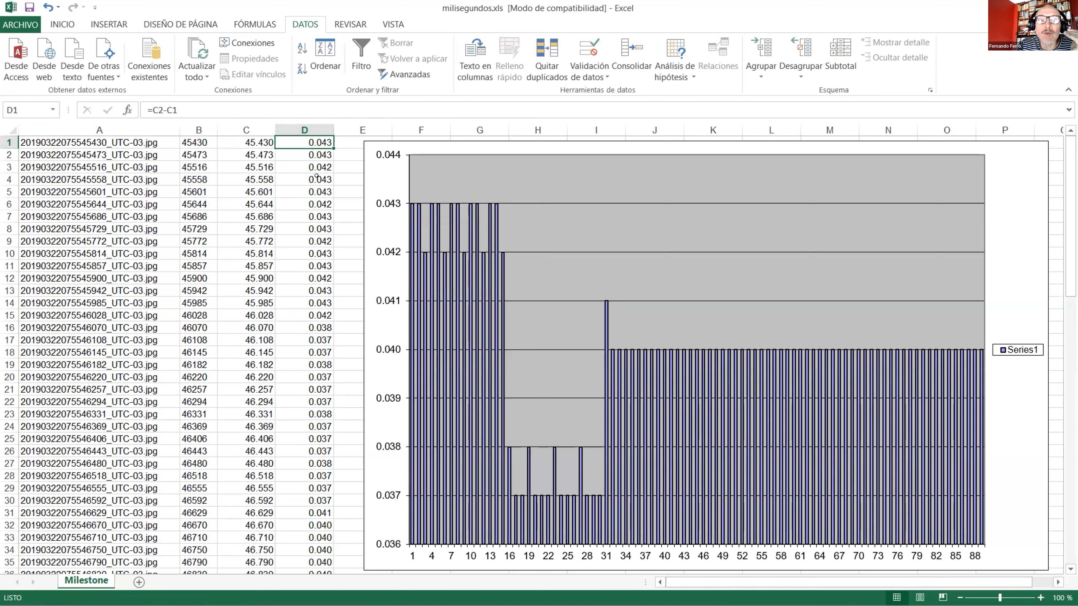
Select the time differences in column D from D1 down and review them through the last rows
{"action": "key", "text": "ctrl+shift+Down"}
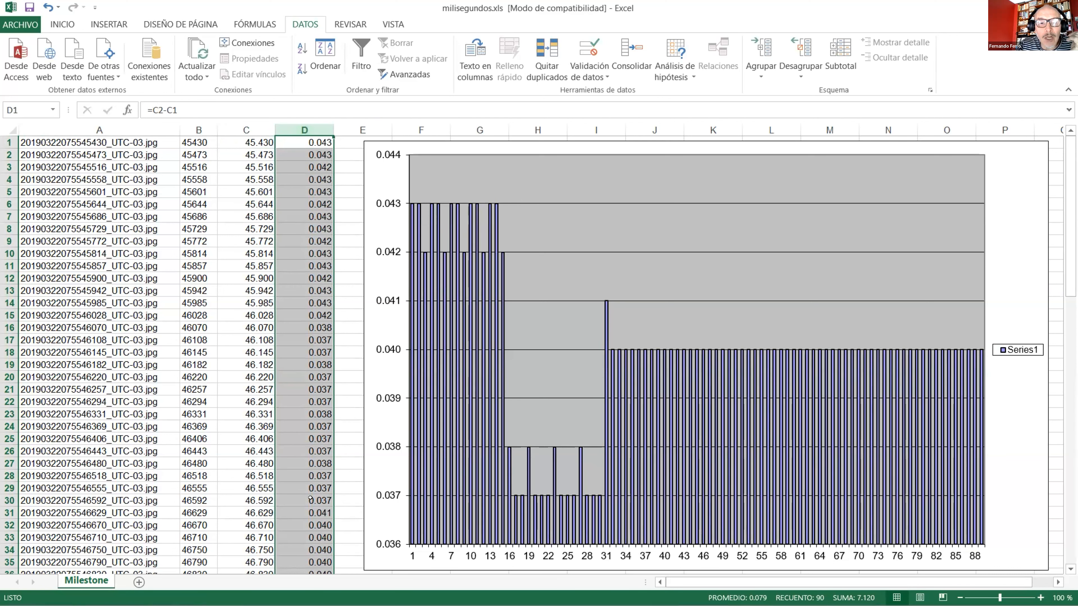
{"action": "scroll", "coordinate": [300, 371], "scroll_direction": "down", "scroll_amount": 2}
{"action": "scroll", "coordinate": [300, 365], "scroll_direction": "down", "scroll_amount": 10}
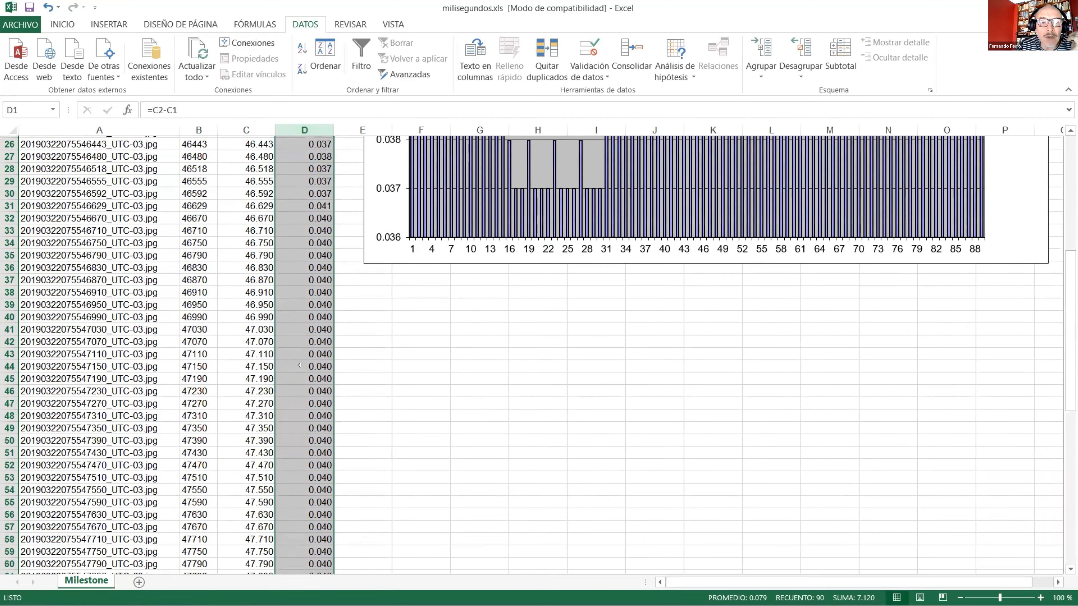
{"action": "scroll", "coordinate": [300, 366], "scroll_direction": "down", "scroll_amount": 2}
{"action": "scroll", "coordinate": [300, 365], "scroll_direction": "up", "scroll_amount": 2}
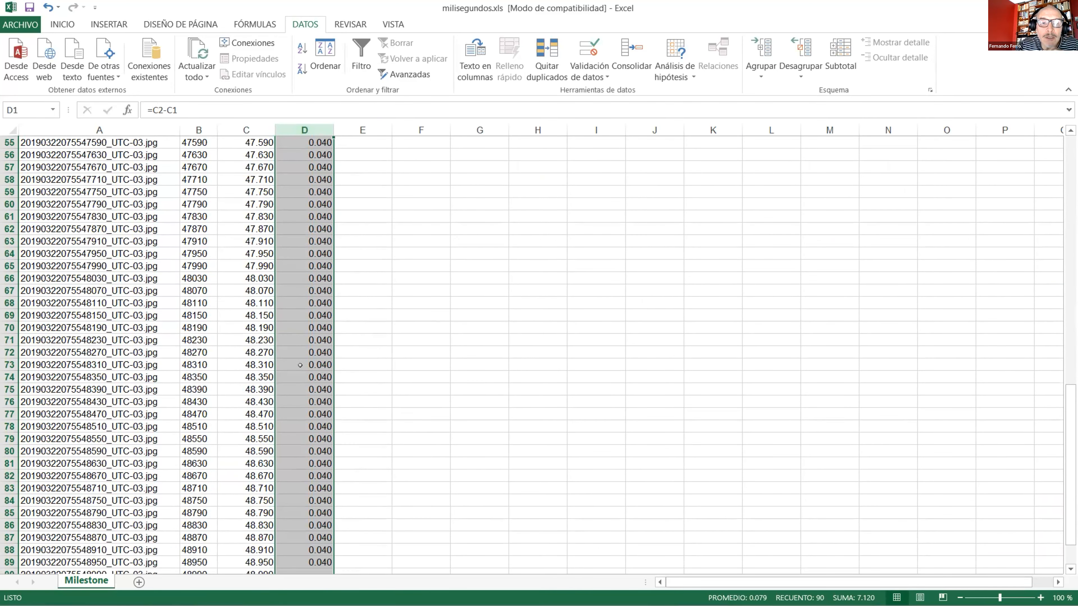
{"action": "scroll", "coordinate": [301, 365], "scroll_direction": "down", "scroll_amount": 3}
{"action": "scroll", "coordinate": [300, 366], "scroll_direction": "up", "scroll_amount": 15}
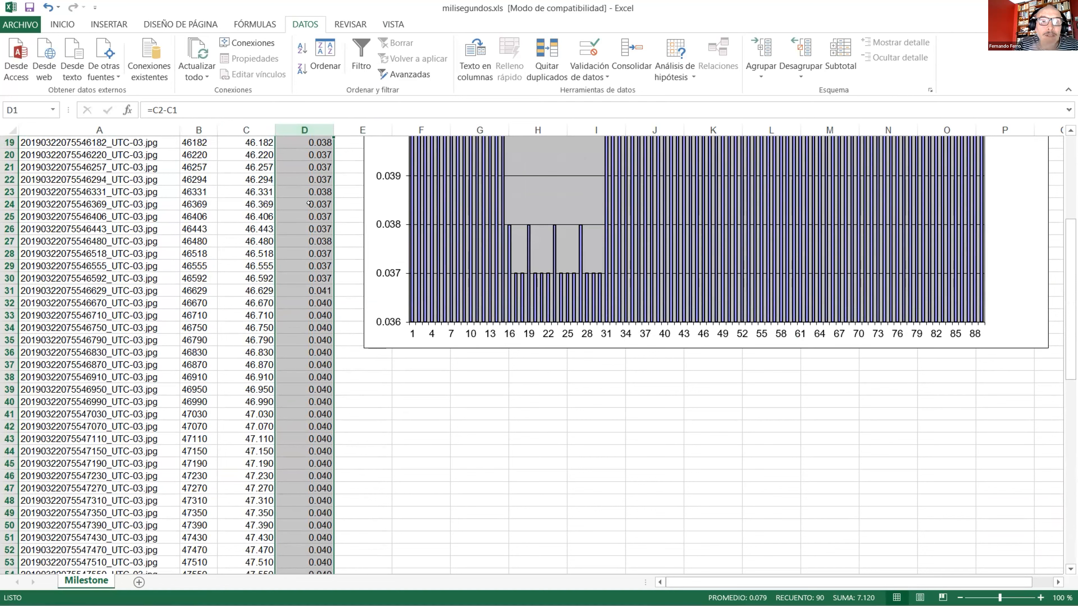
Review the file names in column A, select column D and examine its time differences in the bar chart
{"action": "left_click", "coordinate": [99, 130]}
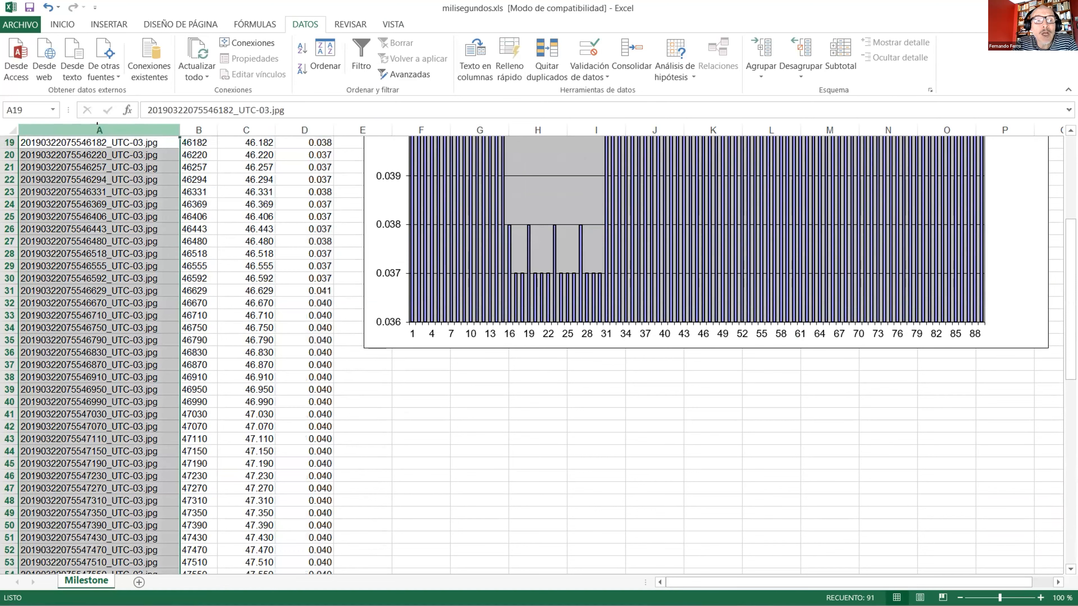
{"action": "scroll", "coordinate": [281, 219], "scroll_direction": "up", "scroll_amount": 6}
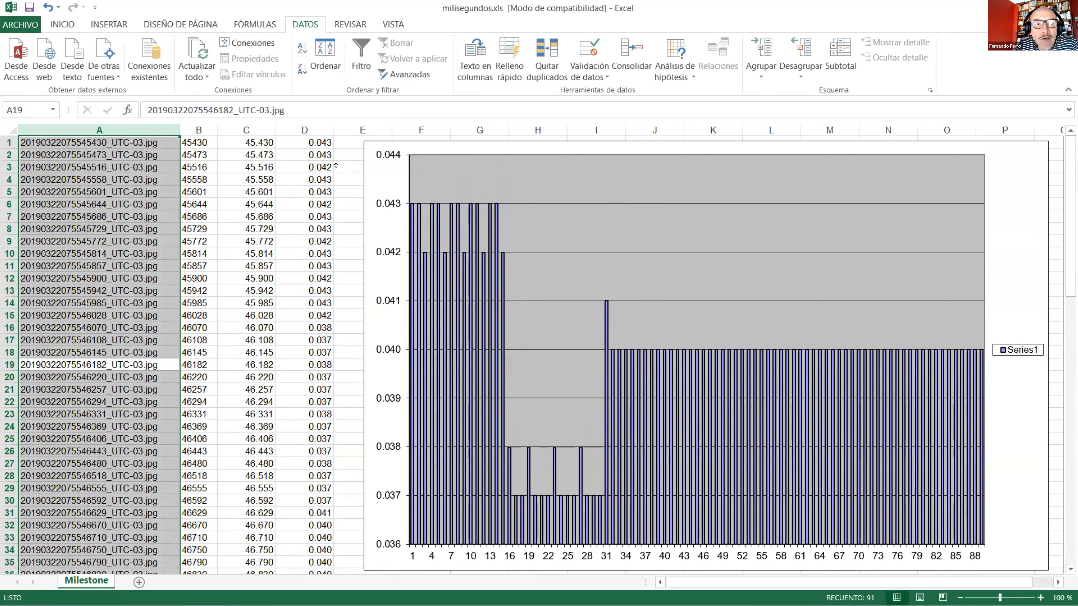
{"action": "left_click", "coordinate": [304, 129]}
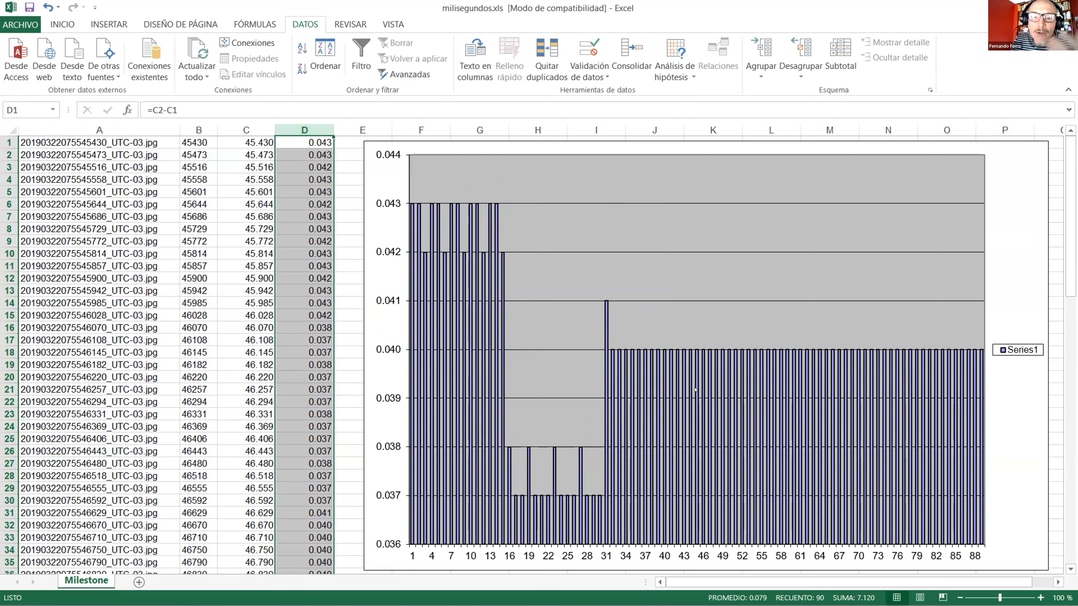
{"action": "mouse_move", "coordinate": [694, 390]}
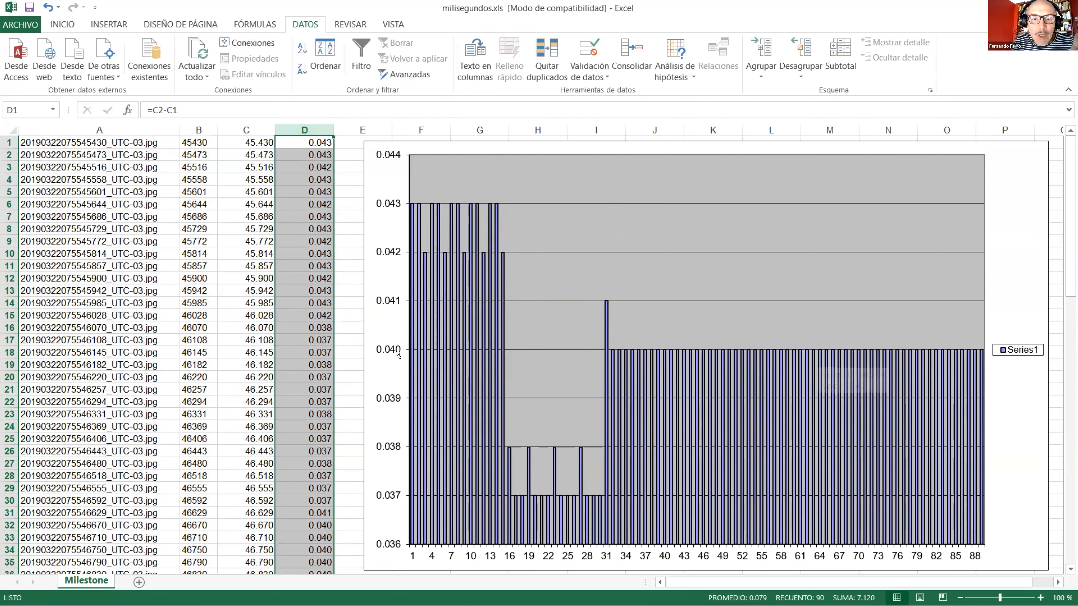
{"action": "mouse_move", "coordinate": [632, 355]}
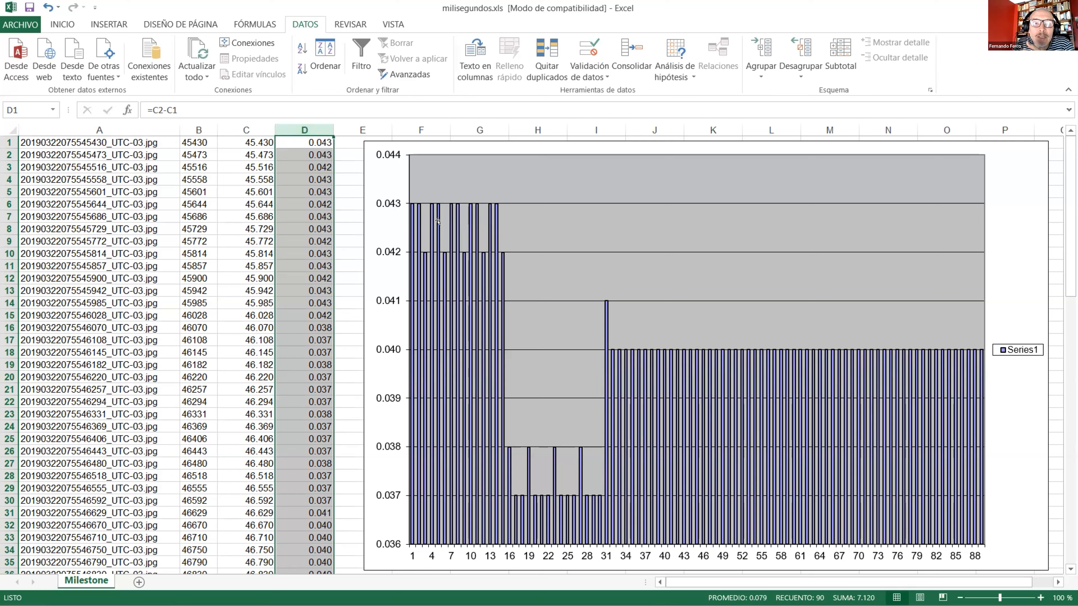
{"action": "mouse_move", "coordinate": [453, 209]}
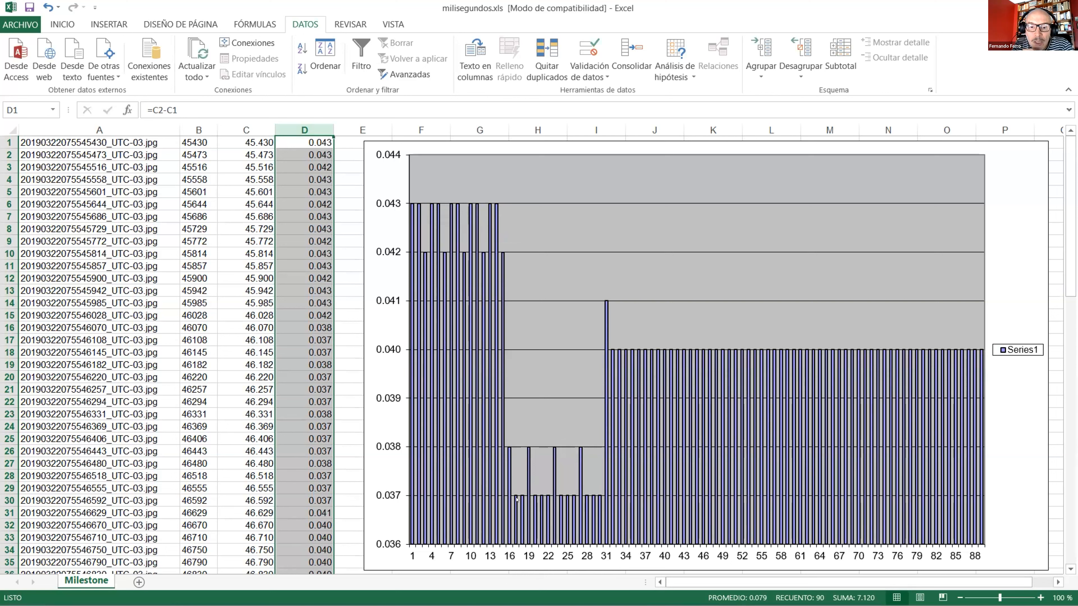
Examine the chart's bars to compare the frame durations across the first, middle and final groups of images
{"action": "mouse_move", "coordinate": [607, 497]}
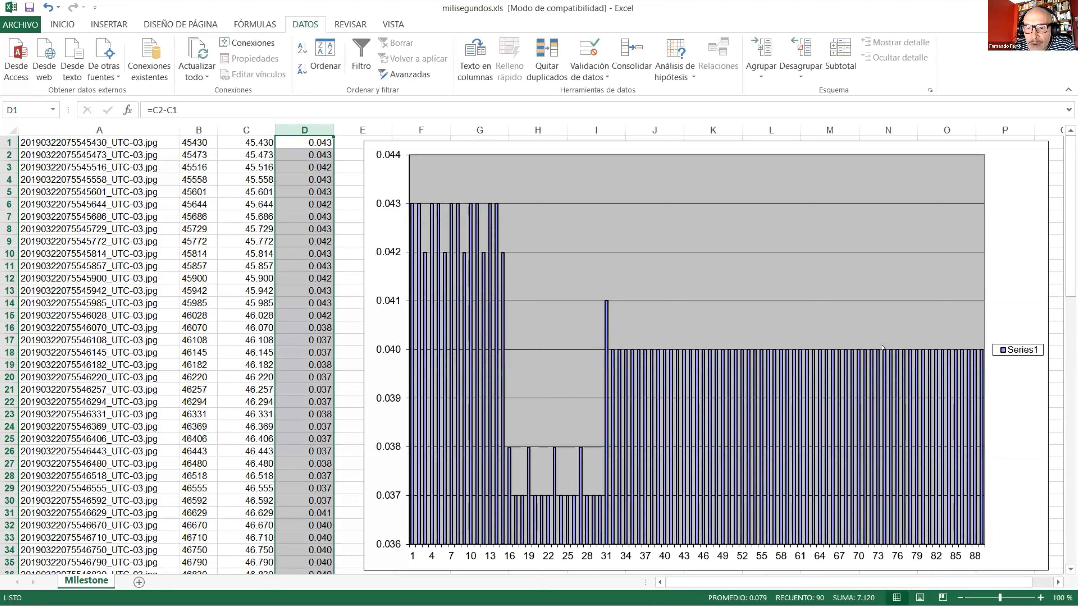
{"action": "mouse_move", "coordinate": [902, 357]}
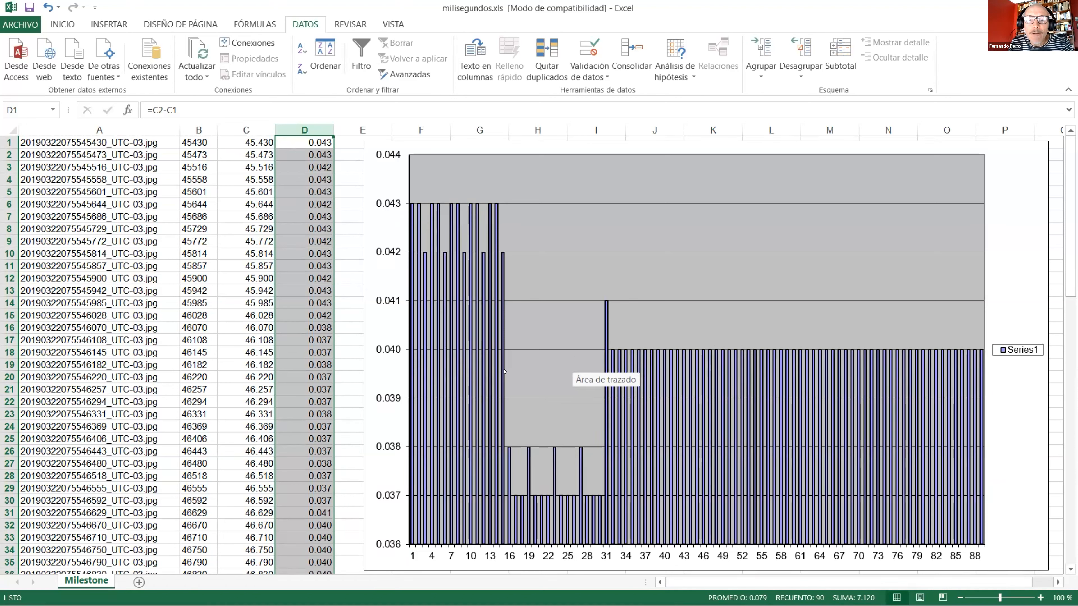
{"action": "mouse_move", "coordinate": [768, 353]}
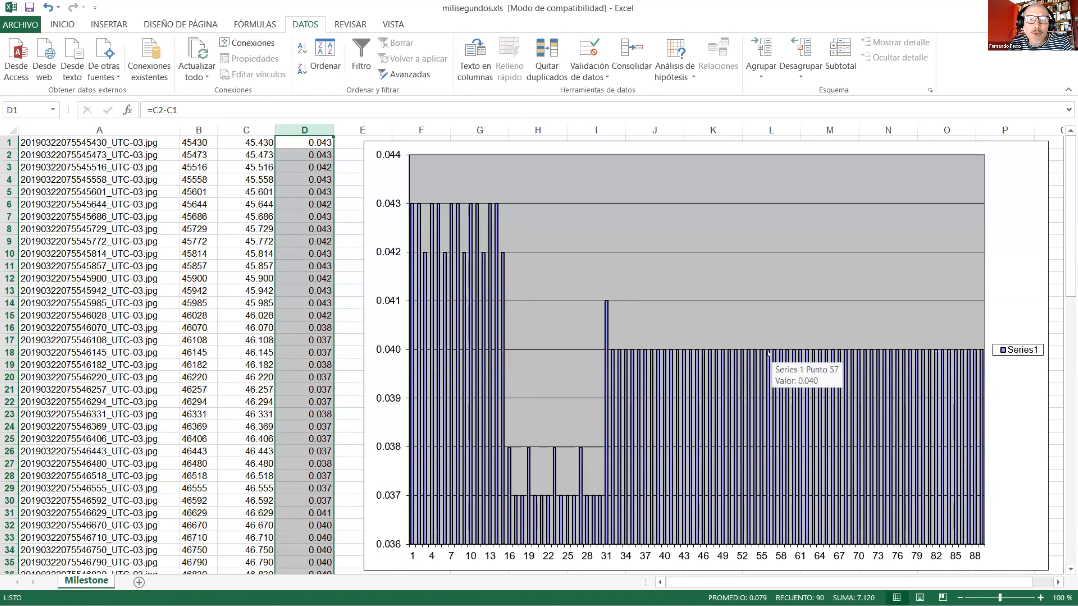
Switch to the Milestone XProtect player and close the exported project without saving its data
{"action": "mouse_move", "coordinate": [651, 605]}
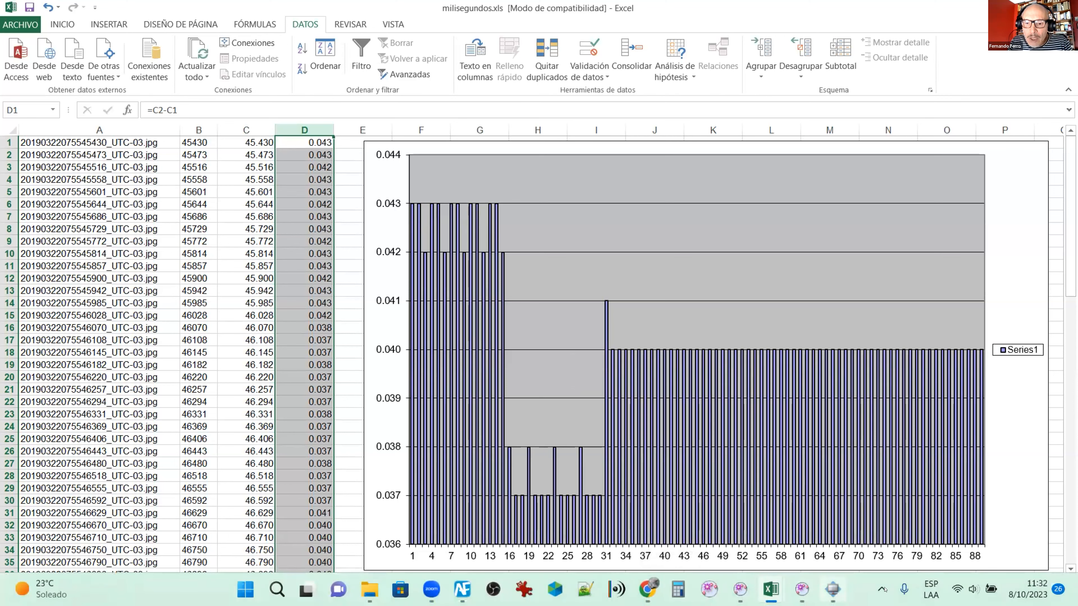
{"action": "left_click", "coordinate": [830, 589]}
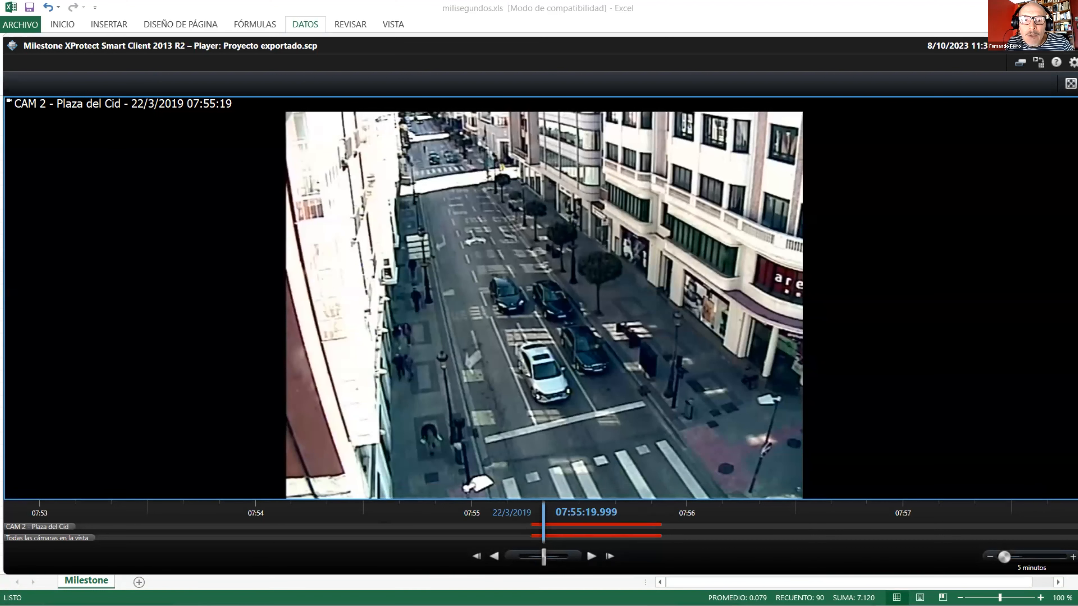
{"action": "left_click", "coordinate": [1072, 46]}
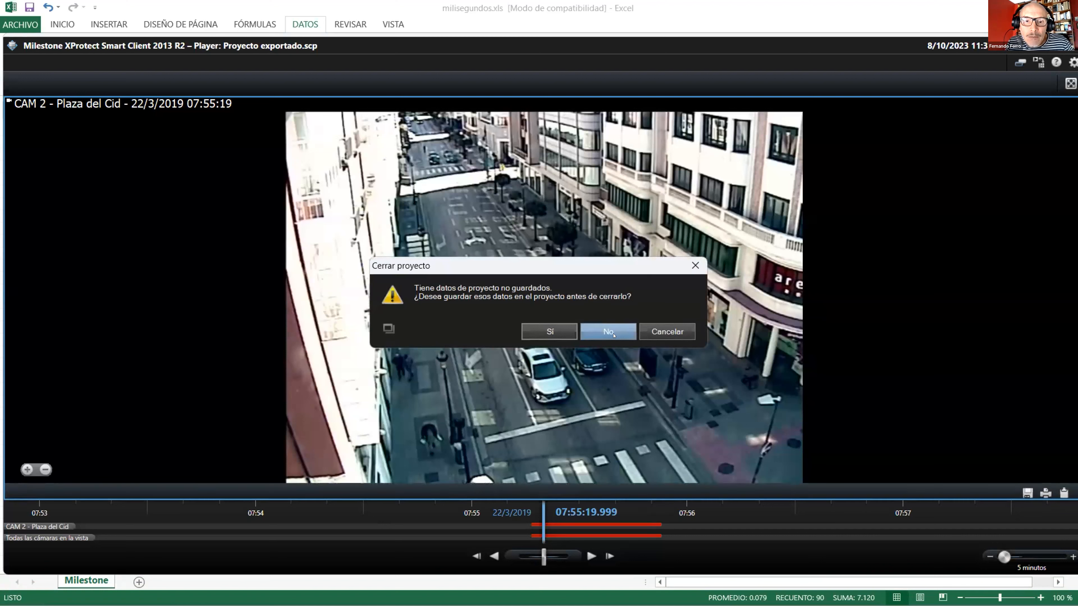
{"action": "left_click", "coordinate": [641, 333]}
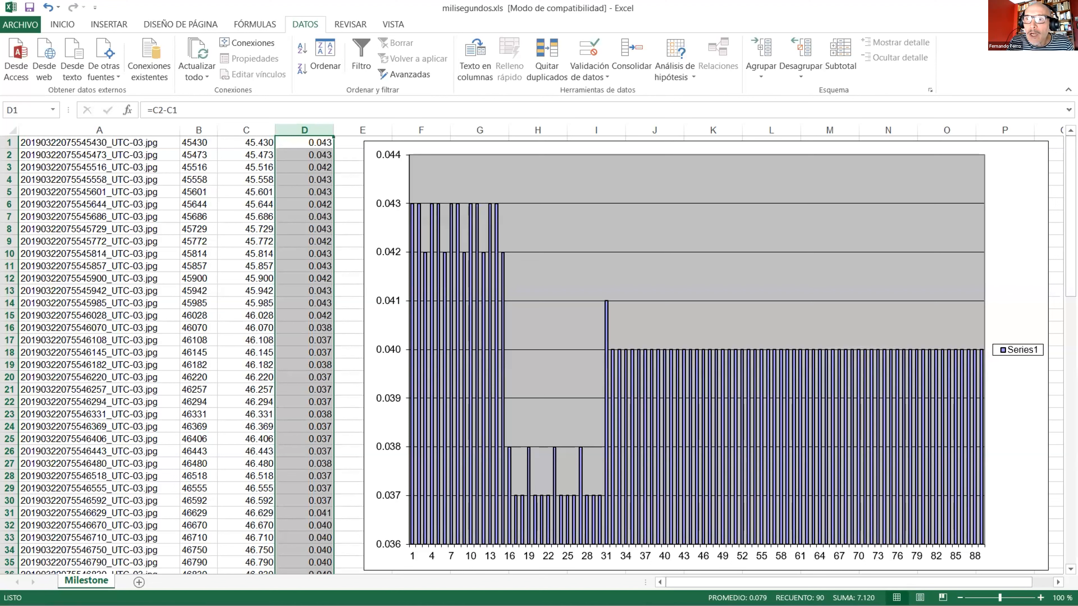
Switch to the Milestone presentation and show slide 9 with the spreadsheet's duration chart
{"action": "key", "text": "alt+Tab"}
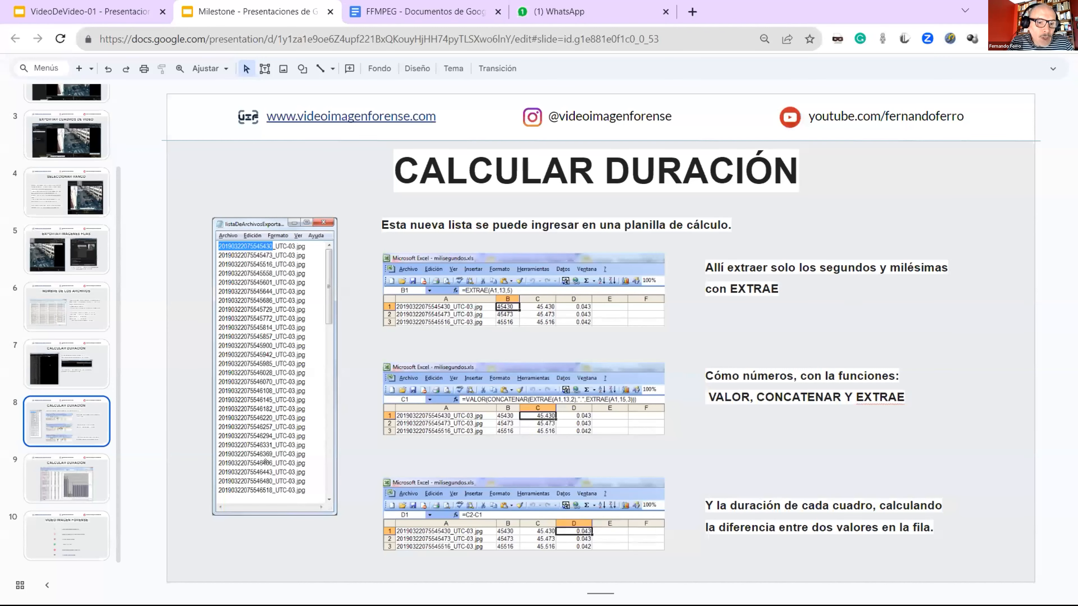
{"action": "left_click", "coordinate": [55, 489]}
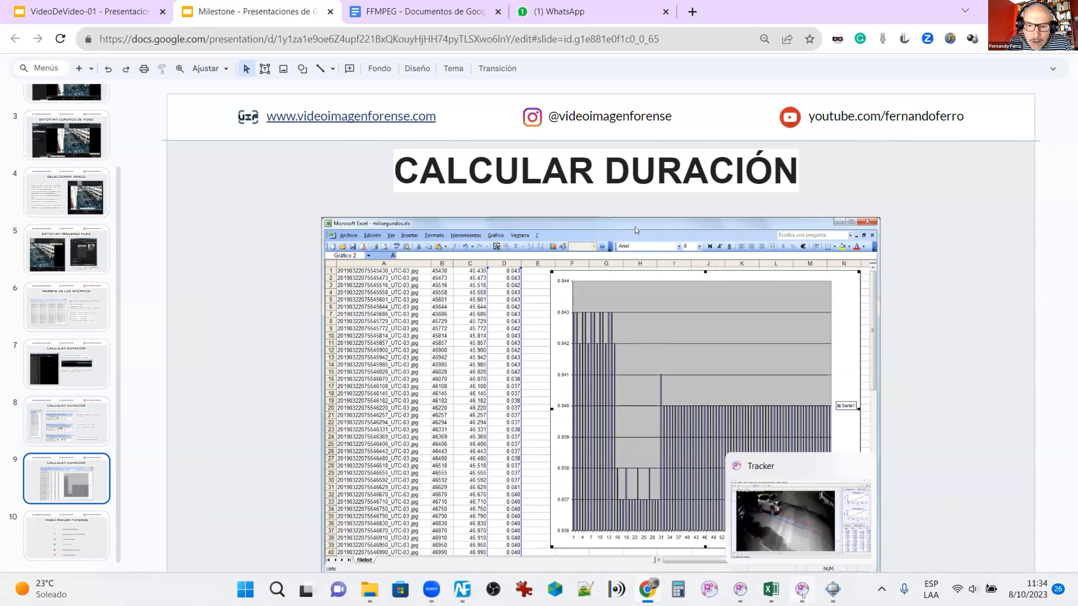
Switch to Tracker and bring forward the window containing fotogramasA13fpsBorreEl15-13fps.trk
{"action": "left_click", "coordinate": [803, 596]}
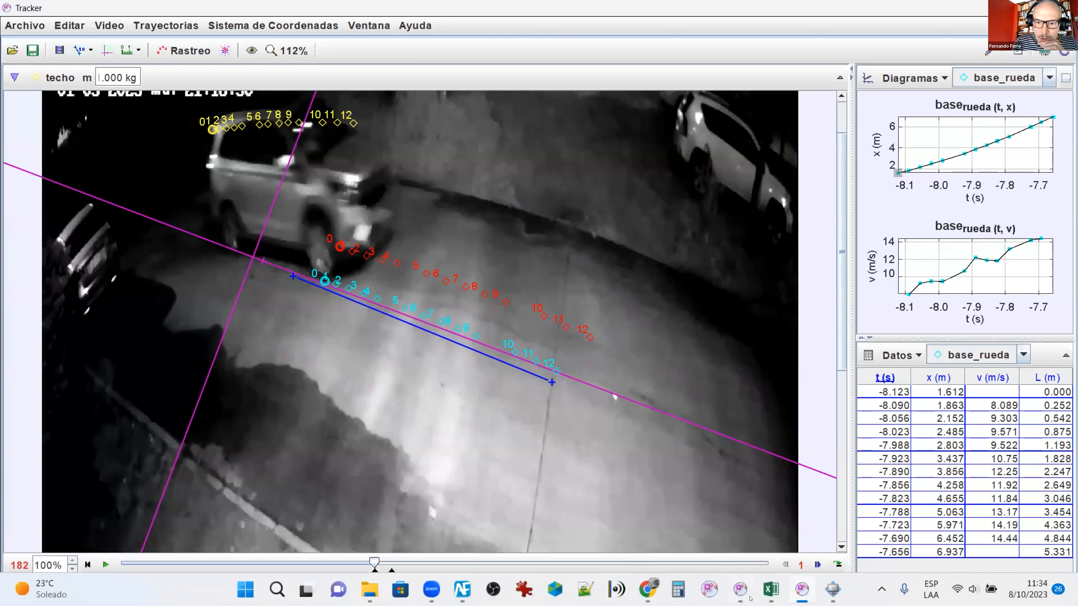
{"action": "mouse_move", "coordinate": [809, 597]}
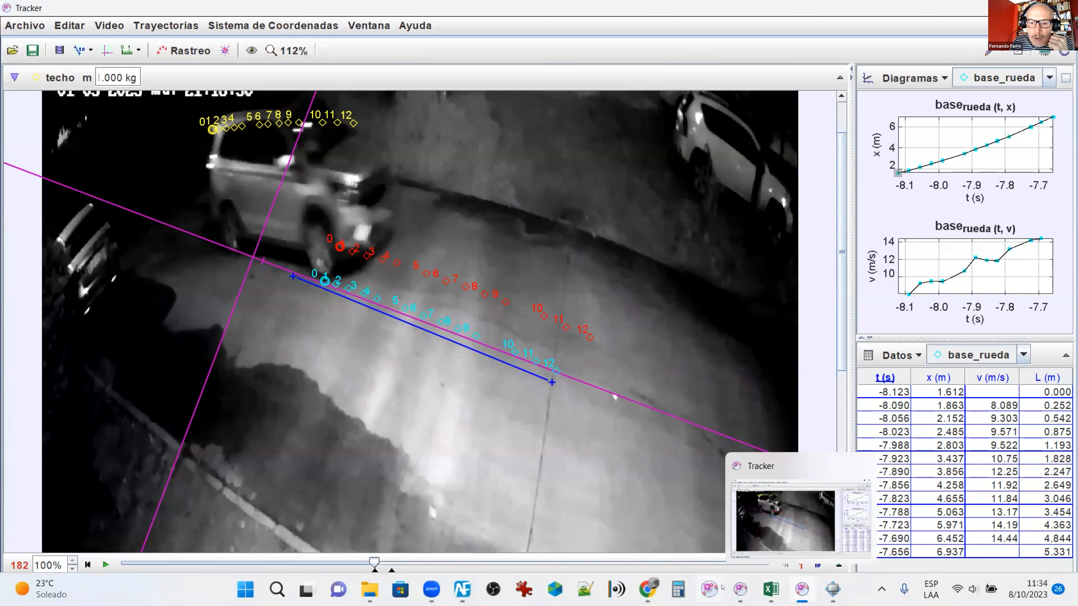
{"action": "left_click", "coordinate": [739, 591]}
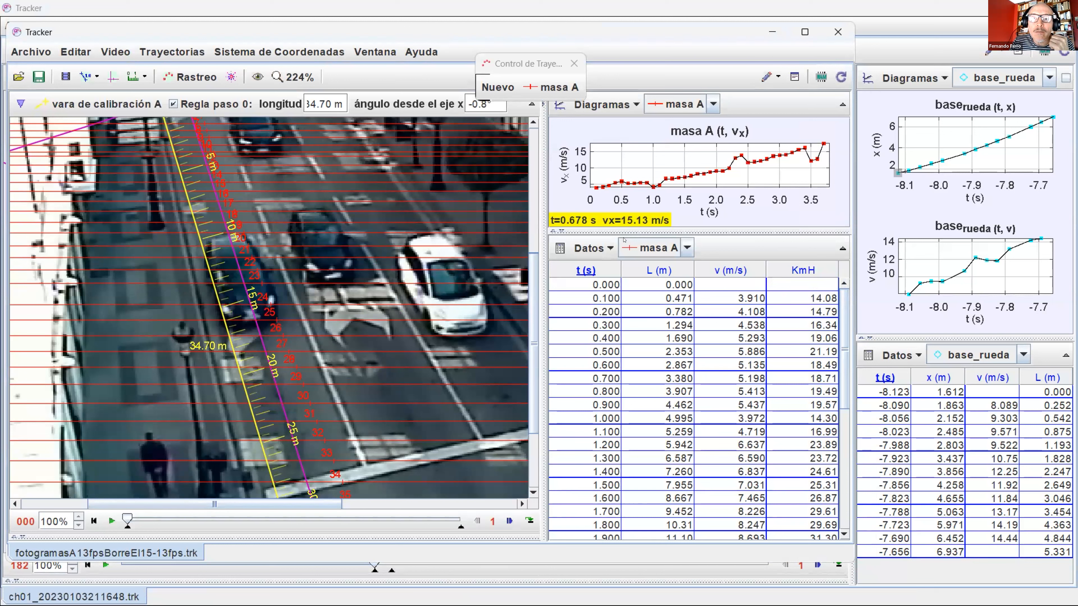
{"action": "left_click", "coordinate": [696, 52]}
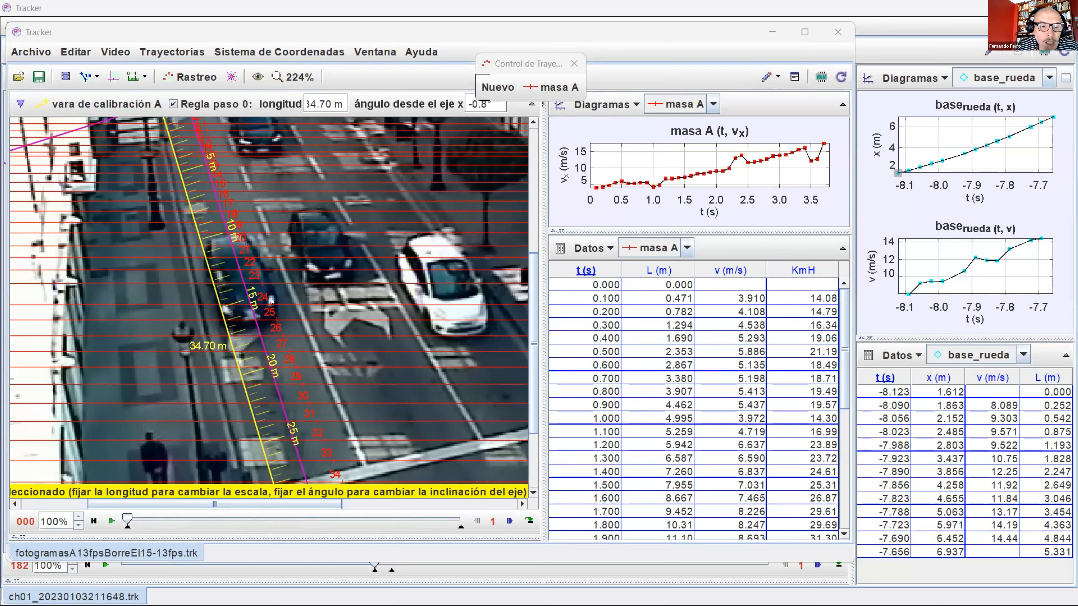
Scrub the street video to frame 21 and back to frame 11, and maximize its window
{"action": "left_click_drag", "start_coordinate": [135, 523], "coordinate": [316, 505]}
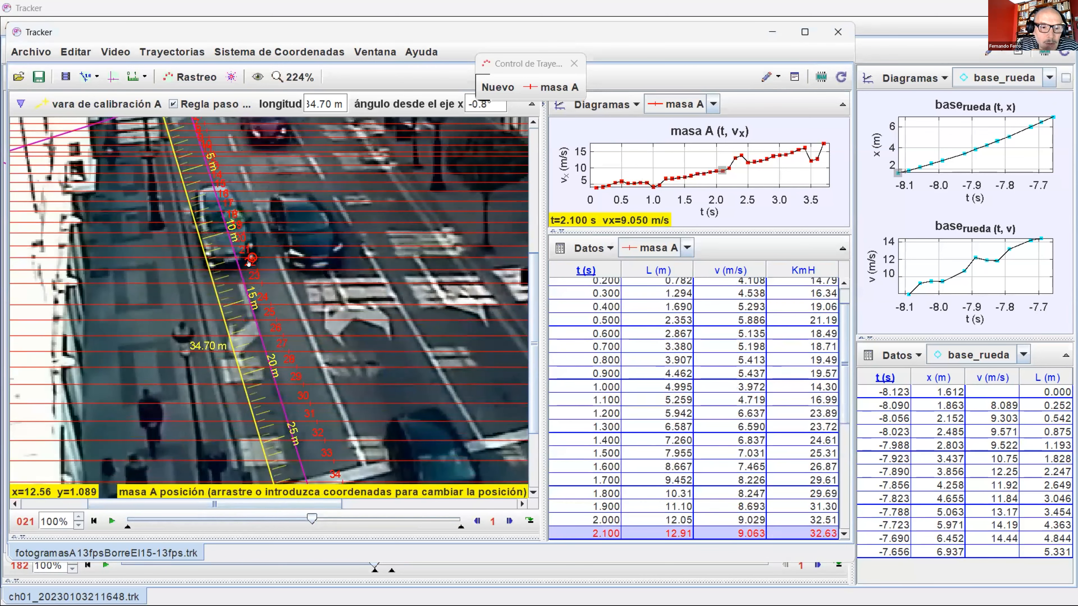
{"action": "left_click_drag", "start_coordinate": [312, 518], "coordinate": [218, 533]}
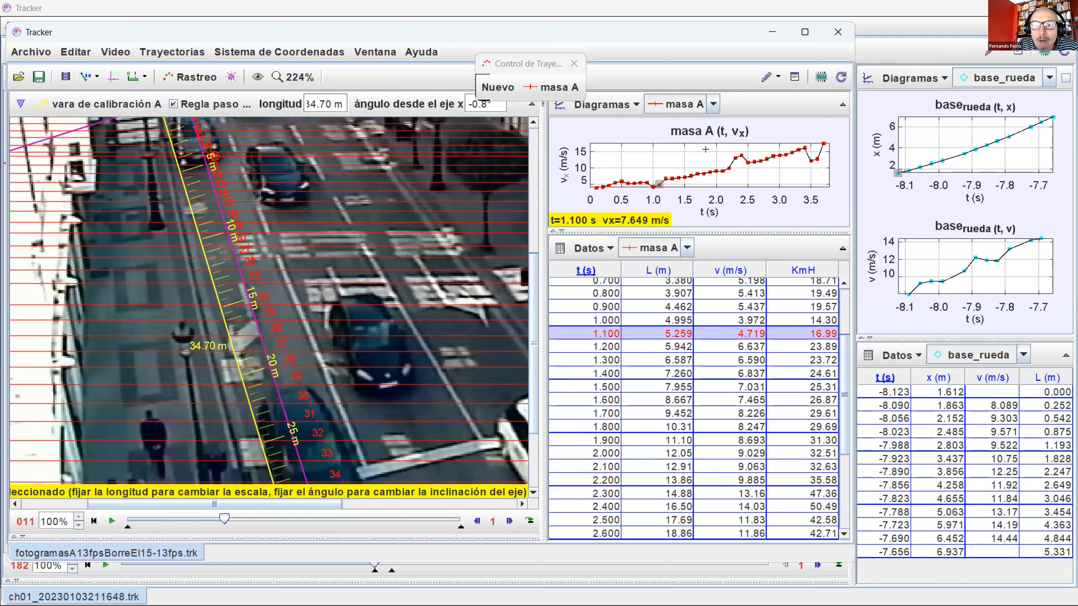
{"action": "left_click", "coordinate": [805, 31]}
{"action": "scroll", "coordinate": [496, 299], "scroll_direction": "down", "scroll_amount": 2}
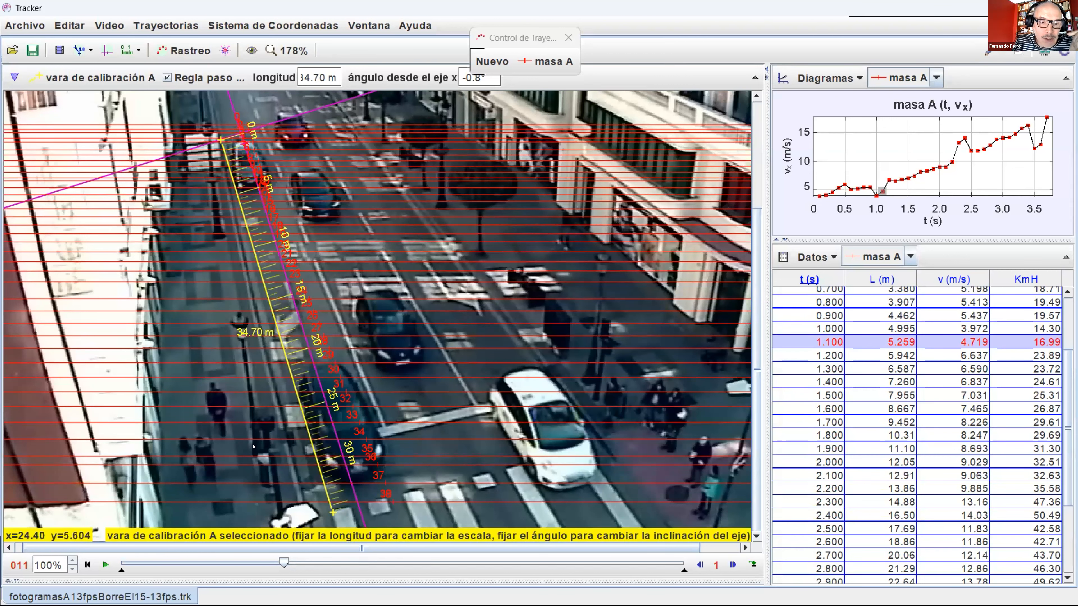
Return the video to frame 0 and review masa A's times and path lengths through the last table rows
{"action": "left_click_drag", "start_coordinate": [283, 562], "coordinate": [101, 571]}
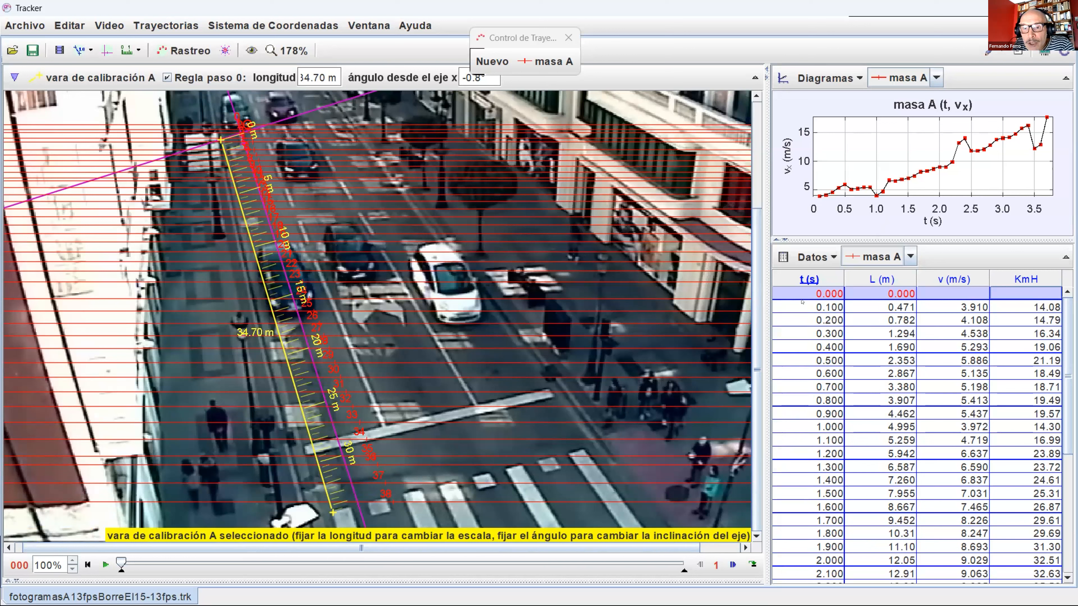
{"action": "left_click", "coordinate": [801, 309]}
{"action": "left_click", "coordinate": [793, 321]}
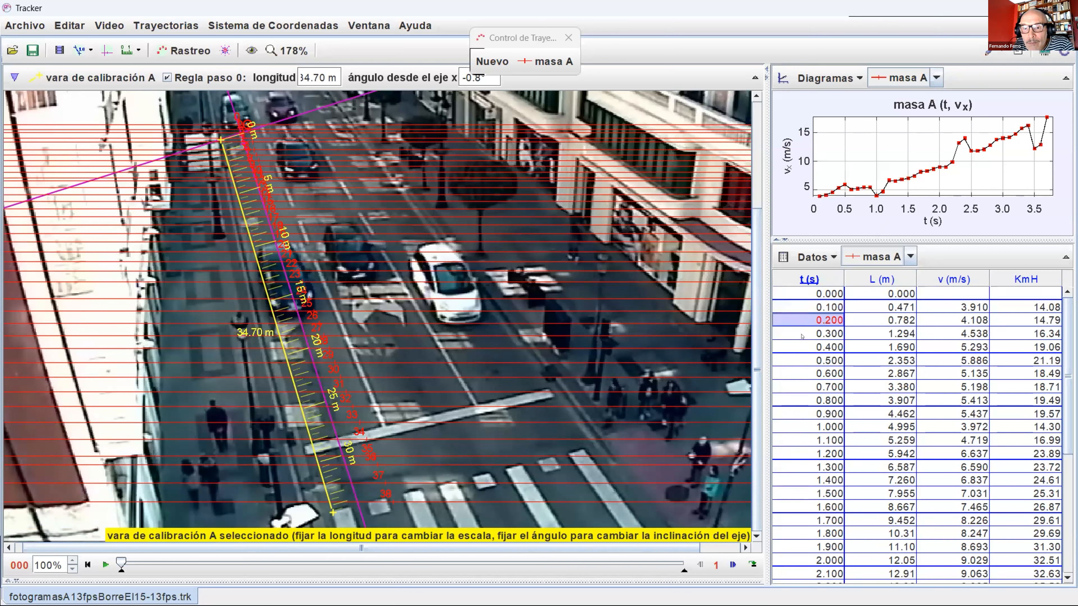
{"action": "left_click", "coordinate": [794, 334]}
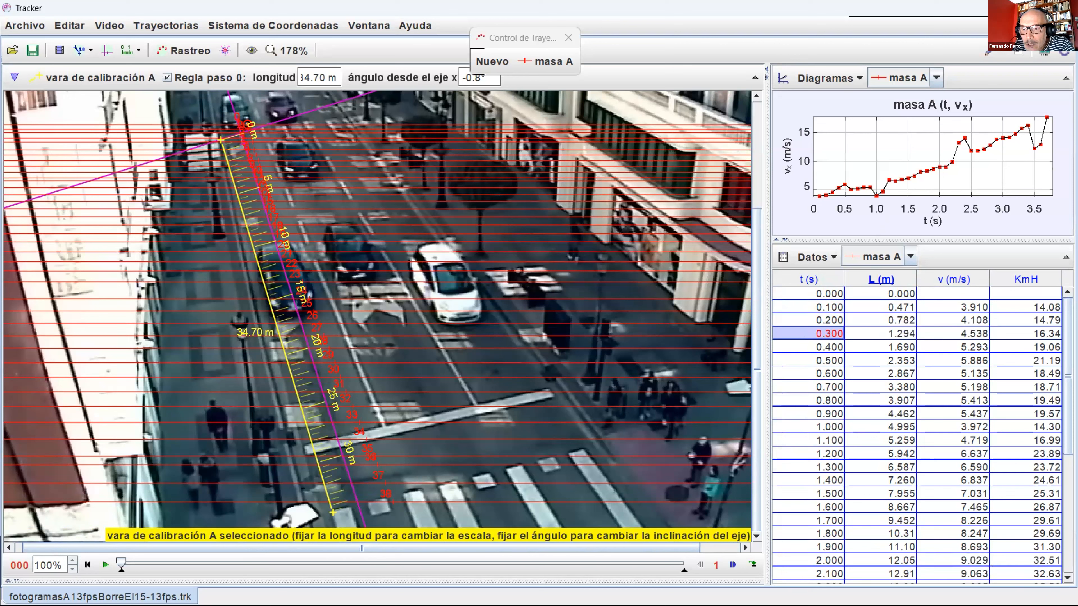
{"action": "left_click_drag", "start_coordinate": [1069, 435], "coordinate": [1064, 555]}
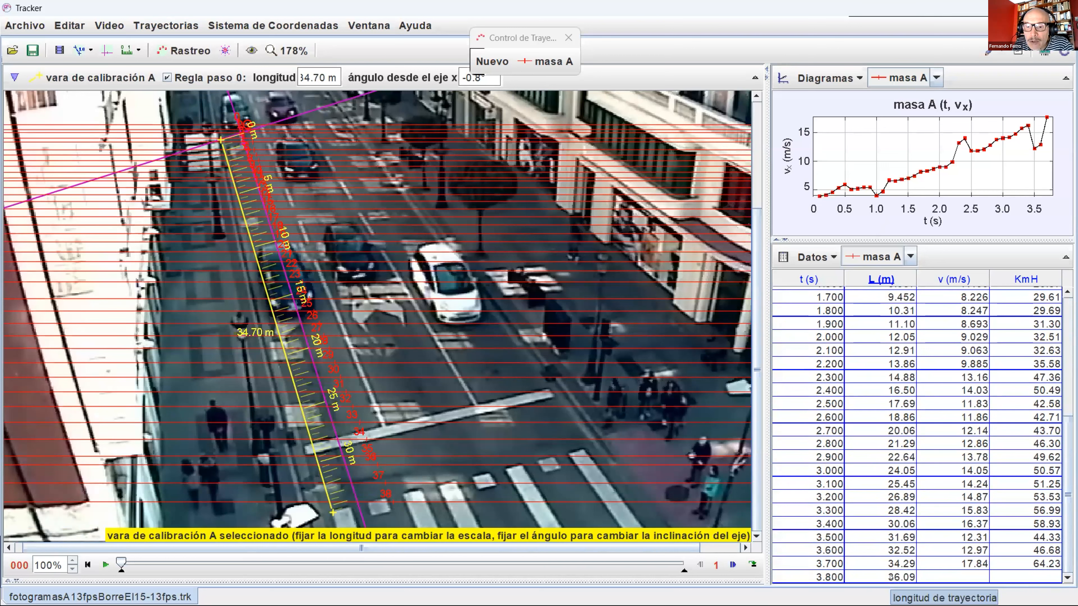
Compare masa A's velocities at 0.100 s and 3.700 s, and check the KmH value at 3.700 s
{"action": "scroll", "coordinate": [1034, 318], "scroll_direction": "up", "scroll_amount": 4}
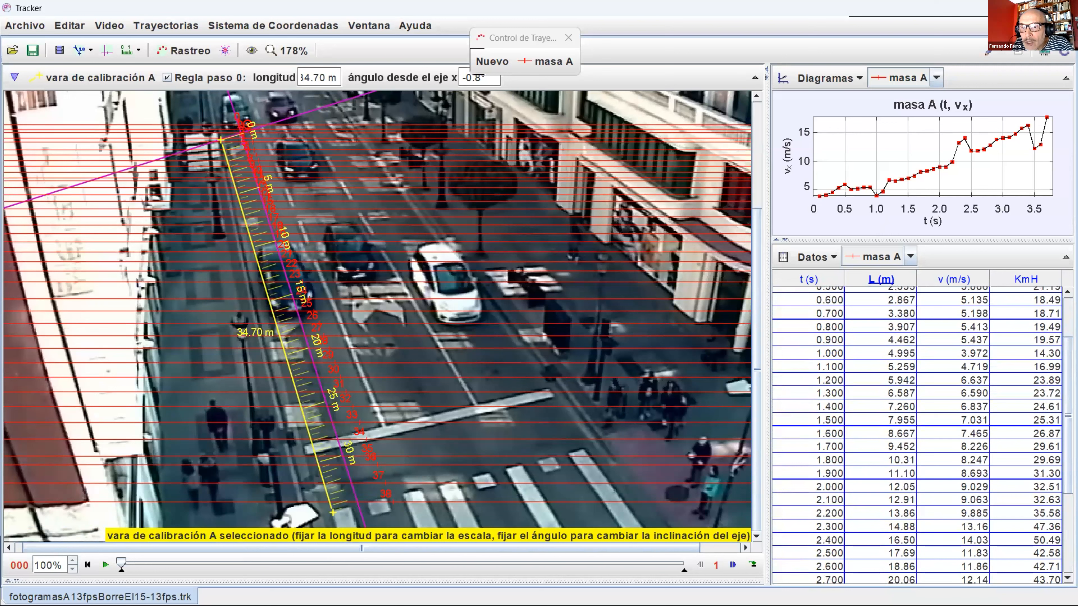
{"action": "scroll", "coordinate": [946, 310], "scroll_direction": "up", "scroll_amount": 2}
{"action": "left_click", "coordinate": [964, 308]}
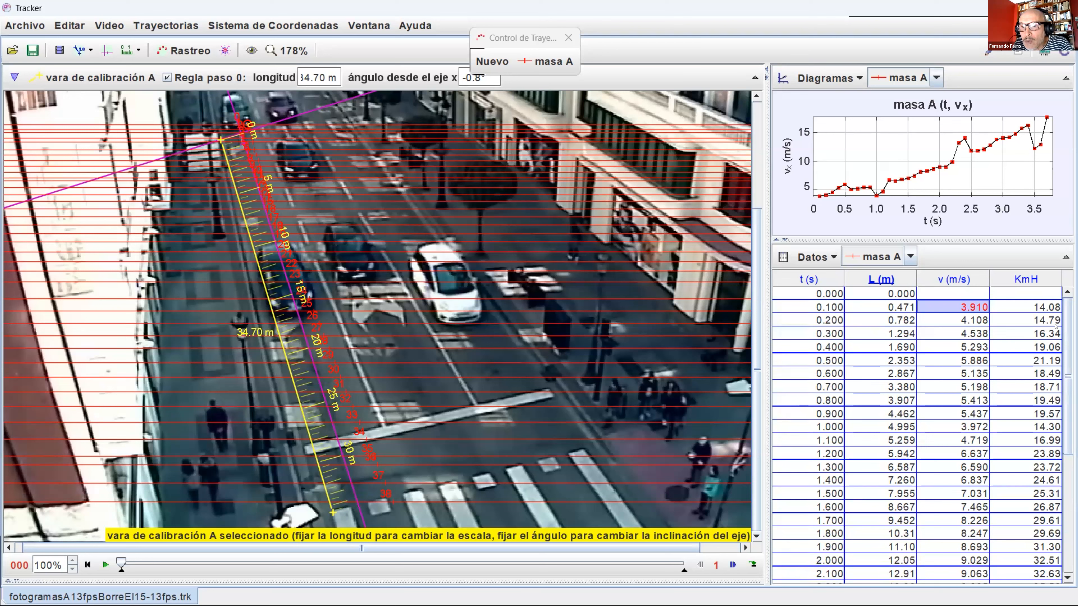
{"action": "scroll", "coordinate": [1043, 483], "scroll_direction": "down", "scroll_amount": 6}
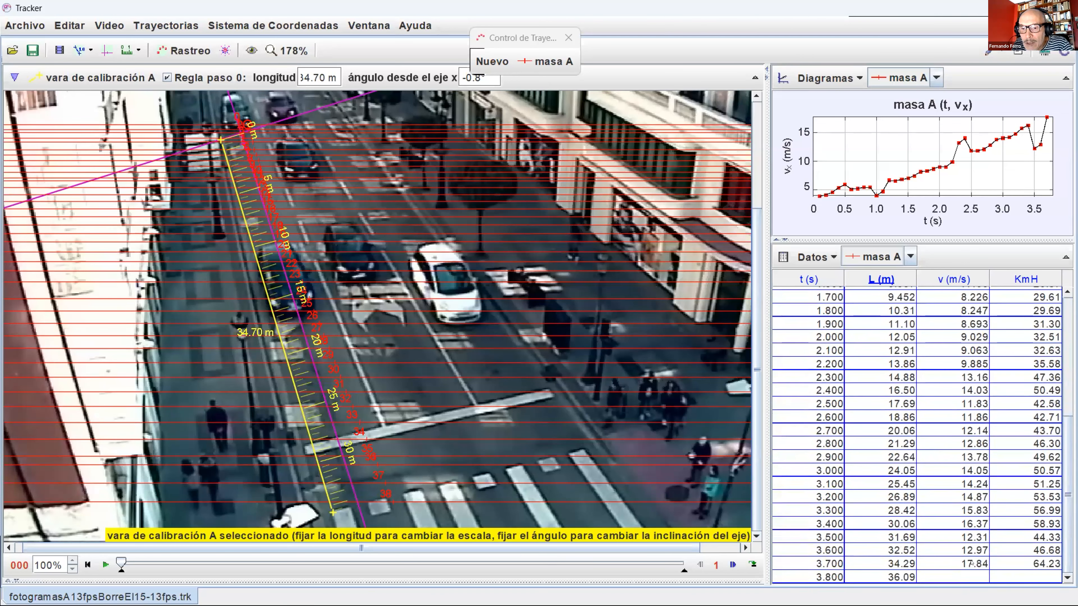
{"action": "left_click", "coordinate": [971, 564]}
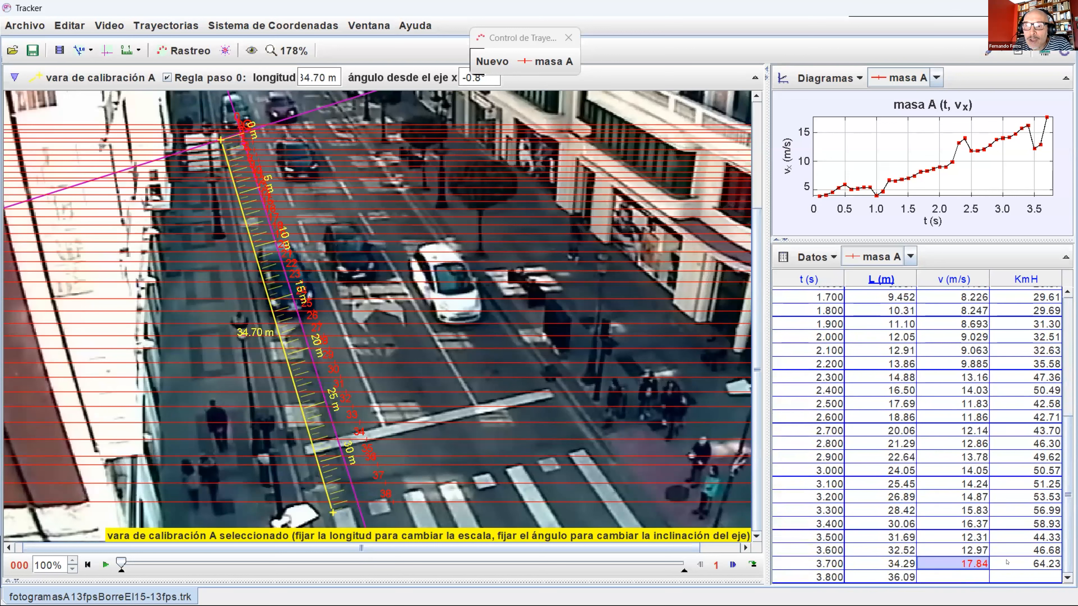
{"action": "left_click", "coordinate": [1017, 562]}
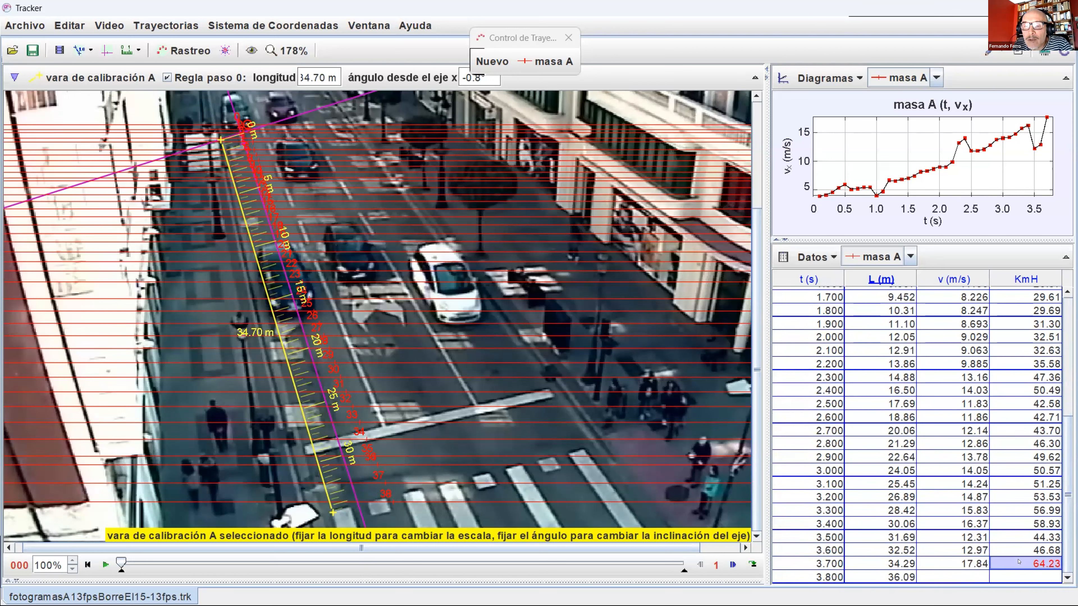
Review the KmH column from the end back to the start, selecting its values from 0.100 s to 0.400 s
{"action": "left_click_drag", "start_coordinate": [1066, 493], "coordinate": [1056, 527]}
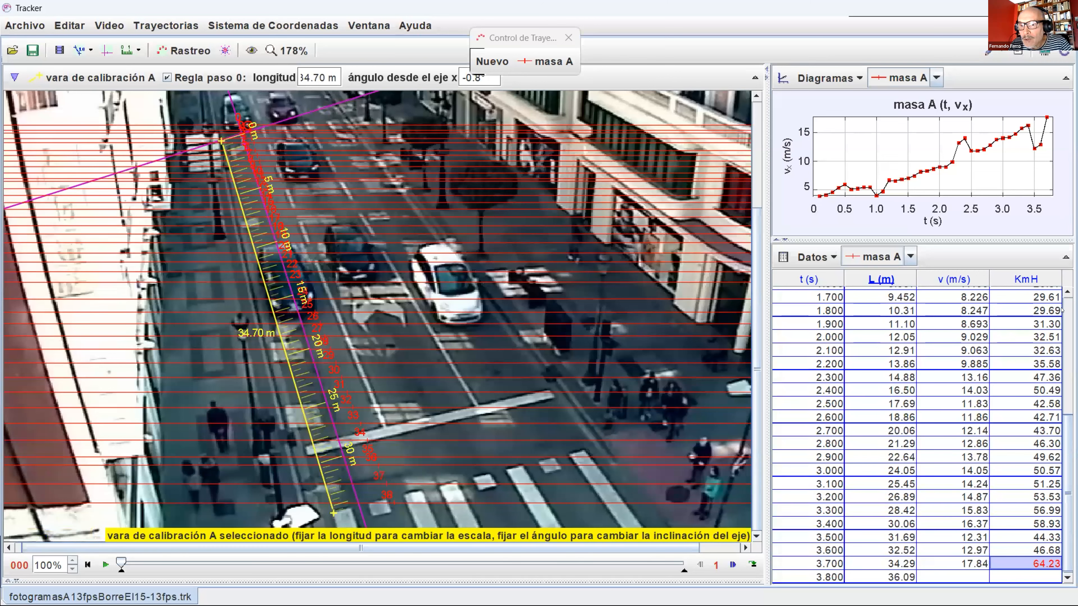
{"action": "scroll", "coordinate": [1063, 309], "scroll_direction": "up", "scroll_amount": 6}
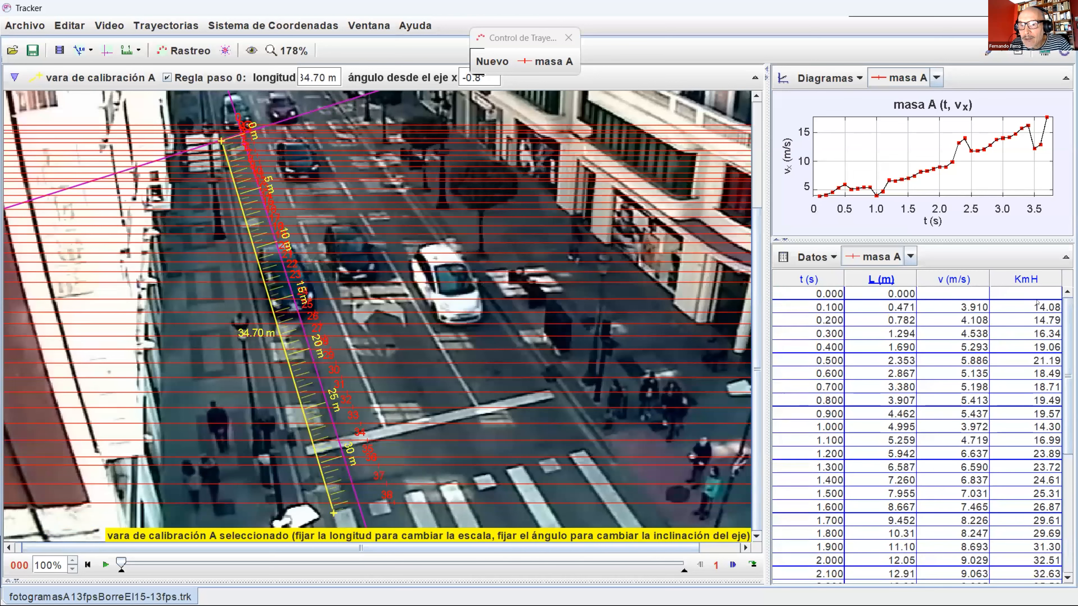
{"action": "left_click", "coordinate": [1047, 309]}
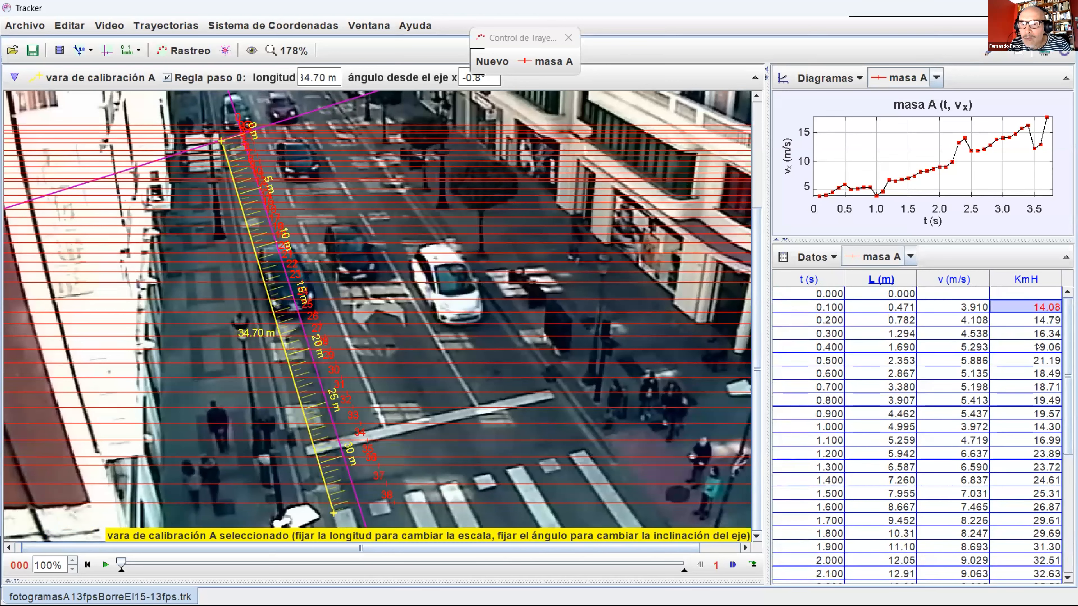
{"action": "left_click", "coordinate": [1037, 352], "text": "shift"}
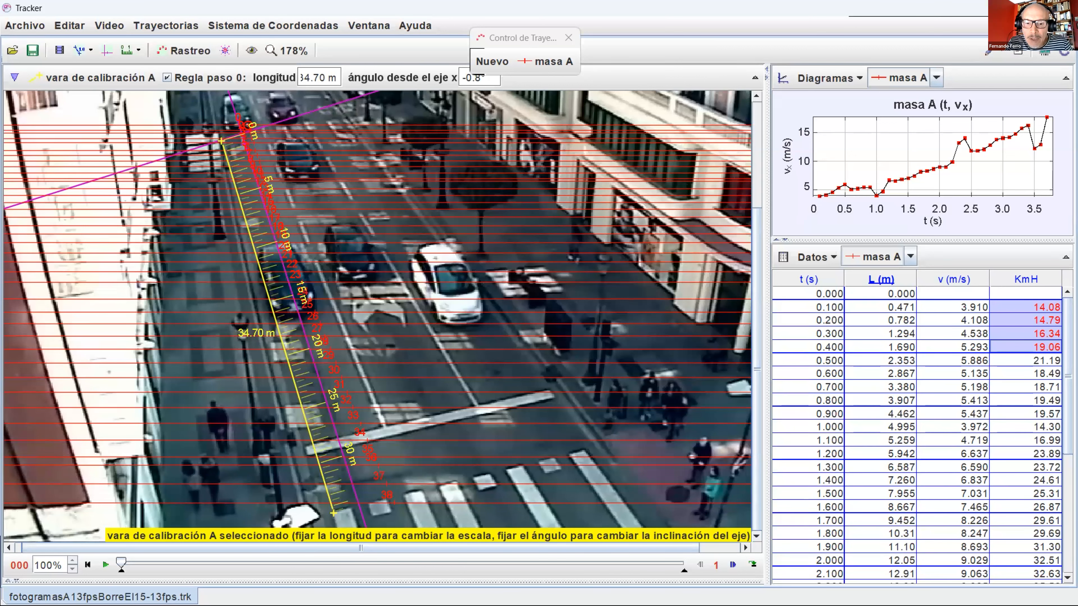
Switch to the Tracker window with ch01_20230103211648.trk and inspect base_rueda's velocities at -8.090 s and -7.690 s
{"action": "key", "text": "super"}
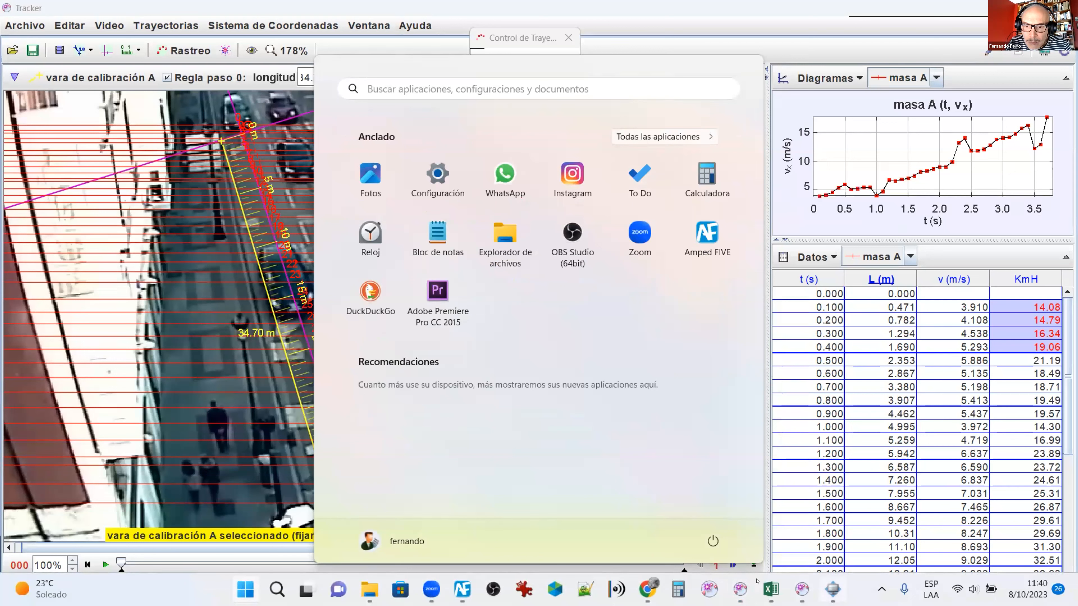
{"action": "left_click", "coordinate": [832, 588]}
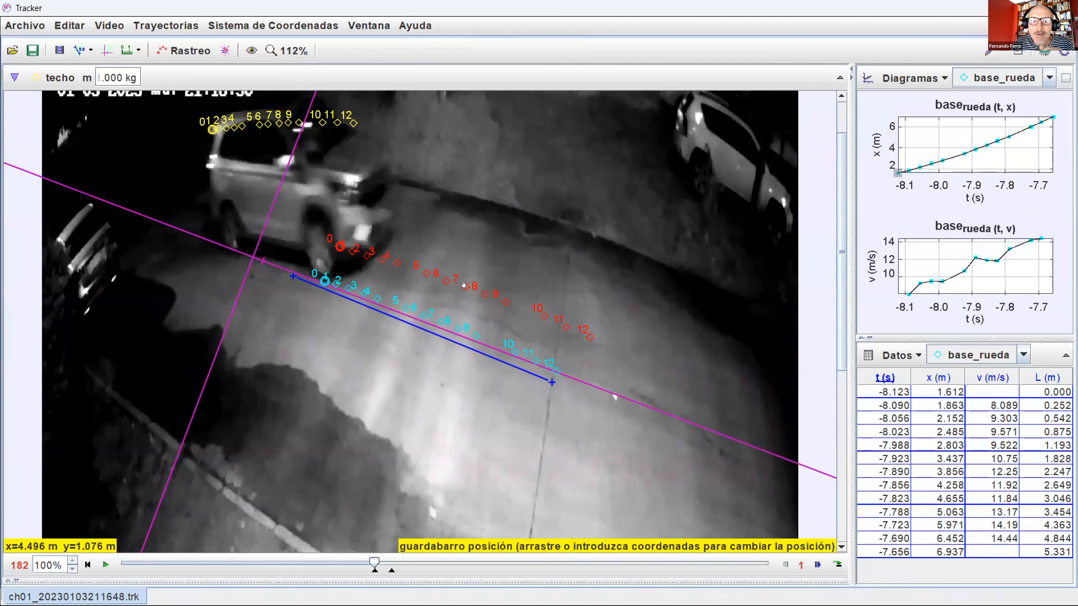
{"action": "scroll", "coordinate": [441, 361], "scroll_direction": "down", "scroll_amount": 1}
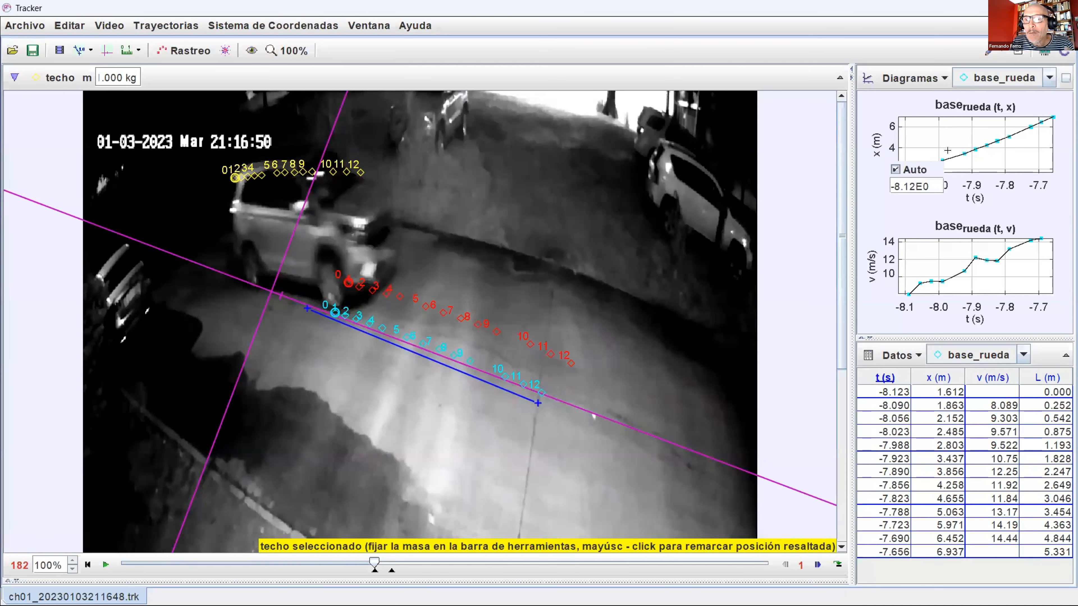
{"action": "left_click", "coordinate": [912, 309]}
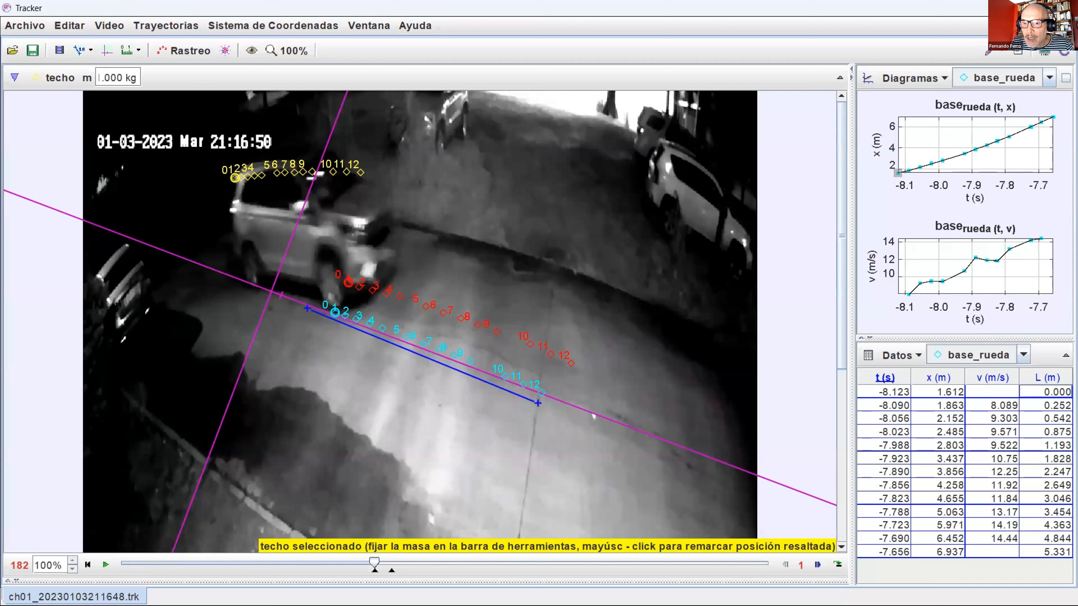
{"action": "left_click", "coordinate": [1006, 404]}
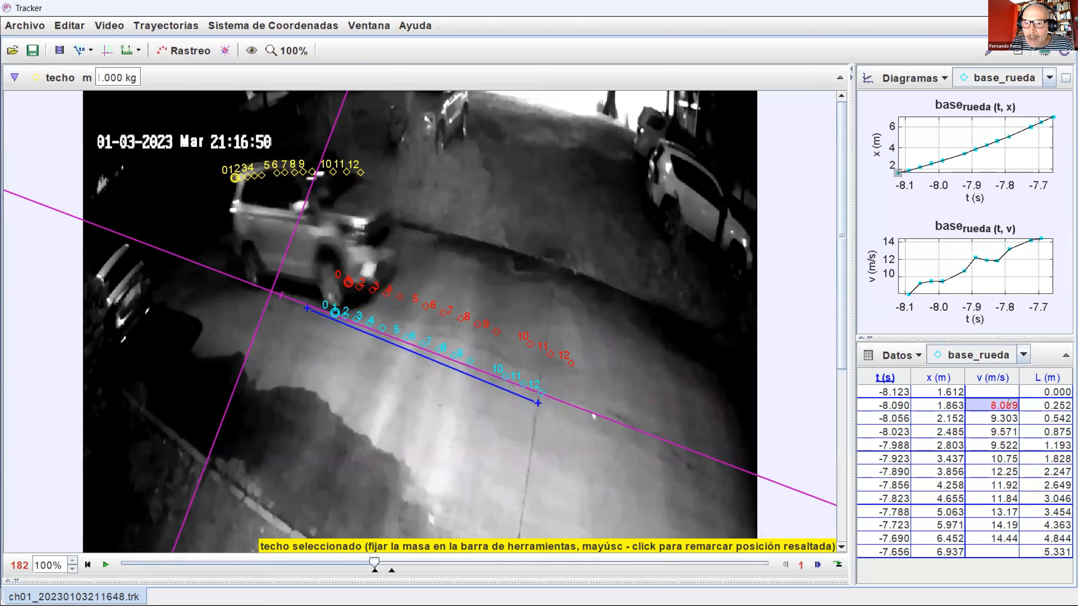
{"action": "left_click", "coordinate": [991, 537]}
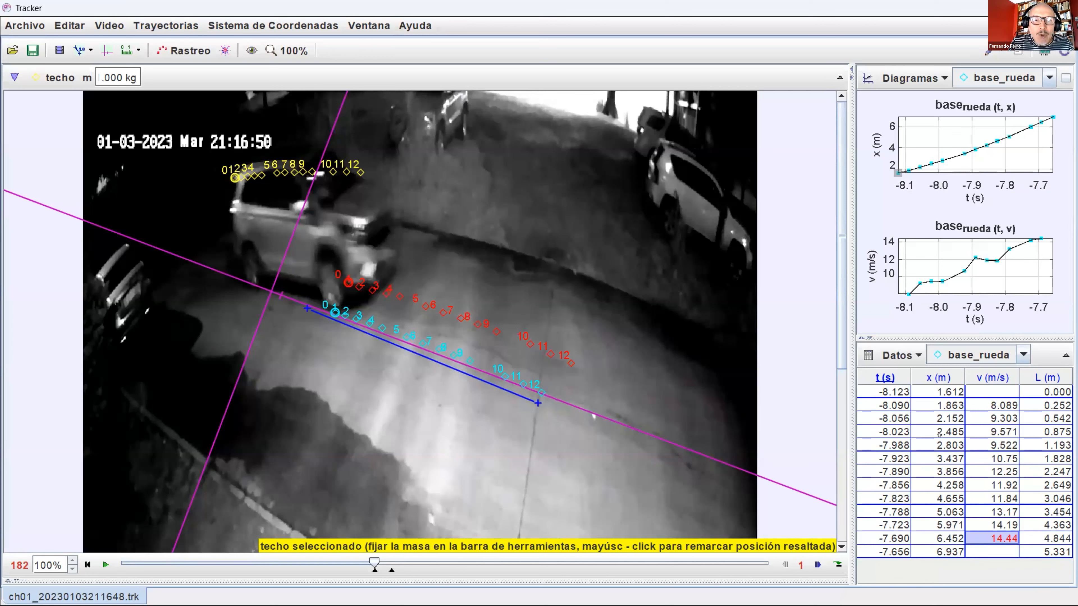
Select calibration stick A along the vehicle's path and switch to the ch01_20230103211648.xlsx workbook in Excel
{"action": "left_click", "coordinate": [378, 338]}
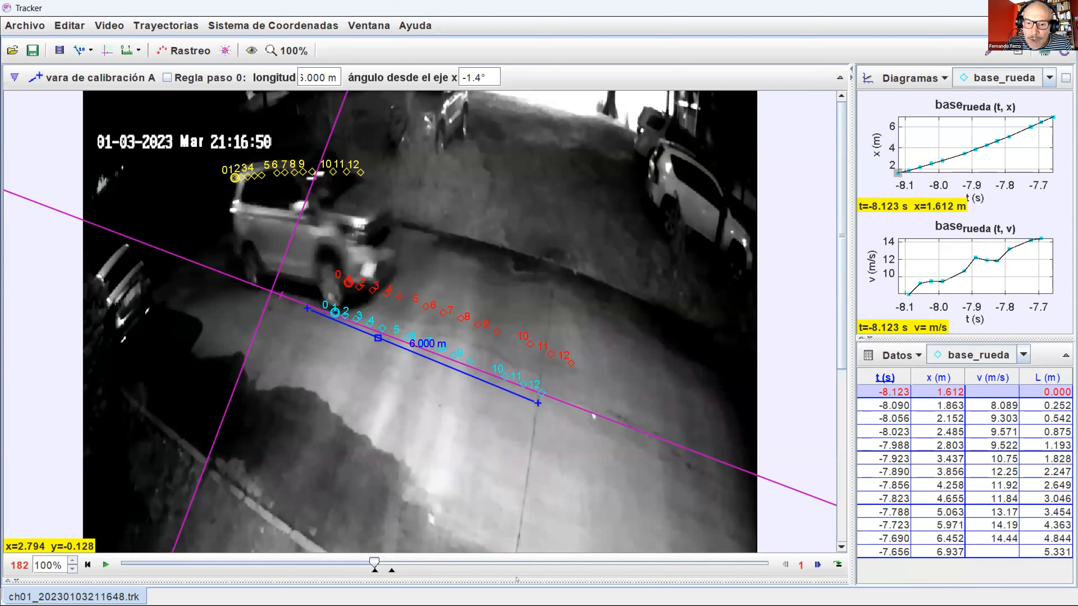
{"action": "mouse_move", "coordinate": [770, 589]}
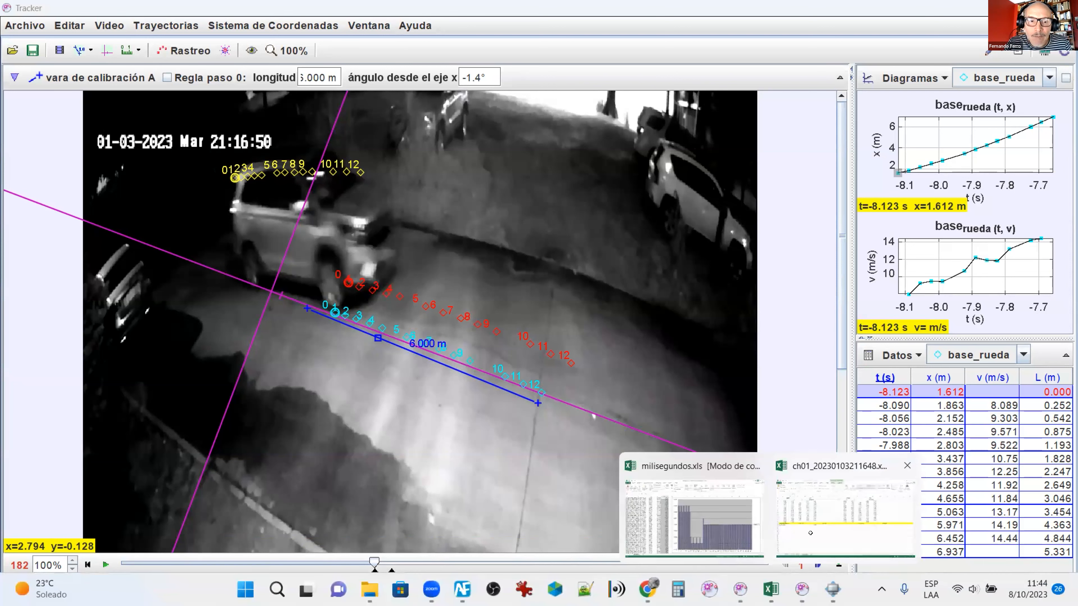
{"action": "left_click", "coordinate": [810, 533]}
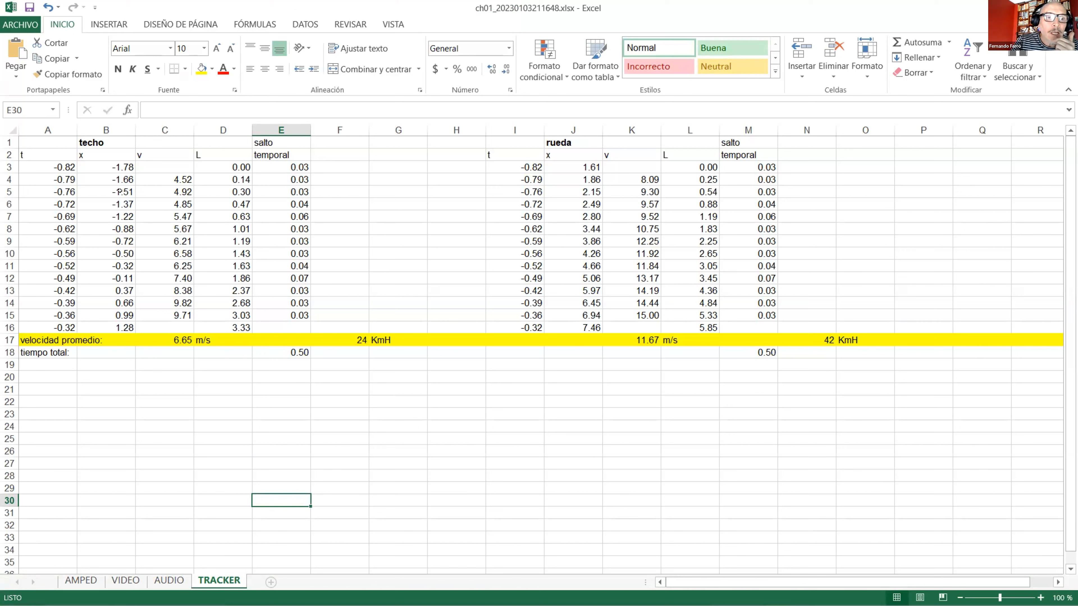
Compare the techo and rueda data blocks and their time columns on the TRACKER sheet
{"action": "left_click_drag", "start_coordinate": [32, 142], "coordinate": [381, 348]}
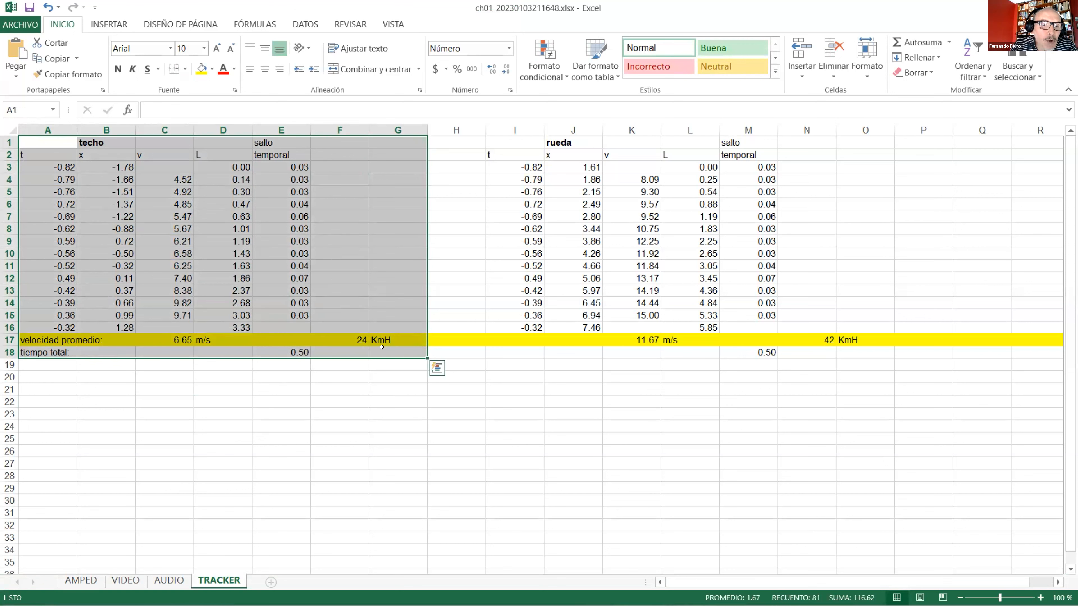
{"action": "left_click", "coordinate": [39, 123]}
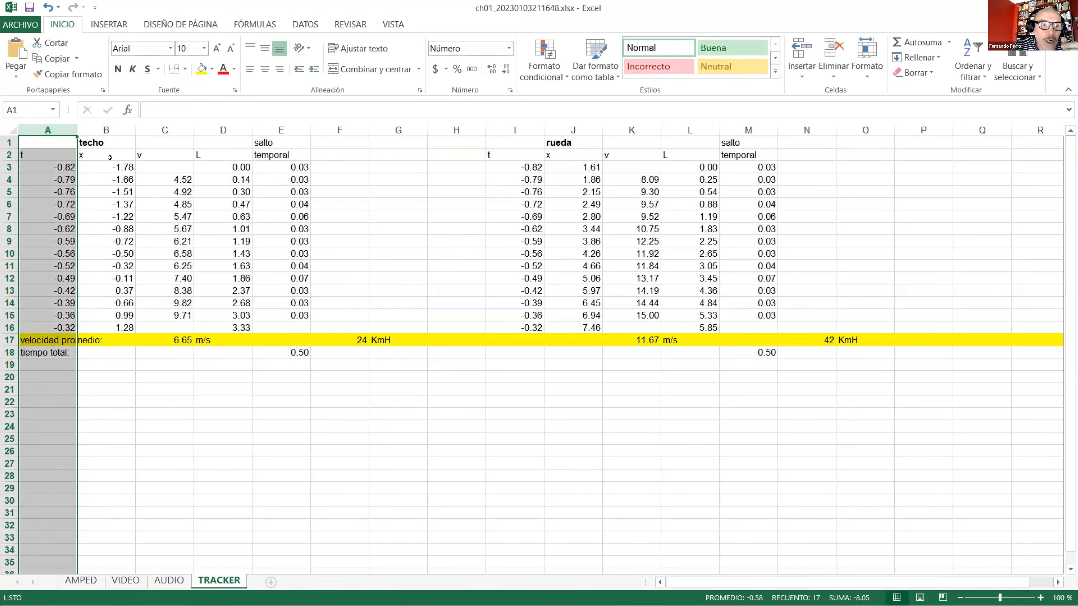
{"action": "left_click", "coordinate": [534, 124]}
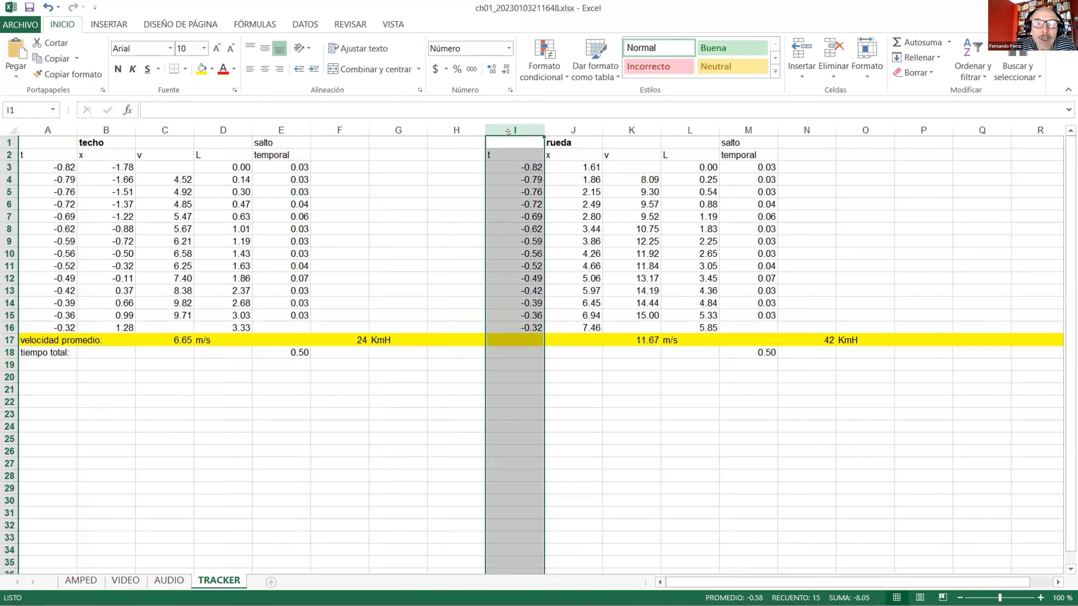
{"action": "left_click_drag", "start_coordinate": [509, 143], "coordinate": [810, 354]}
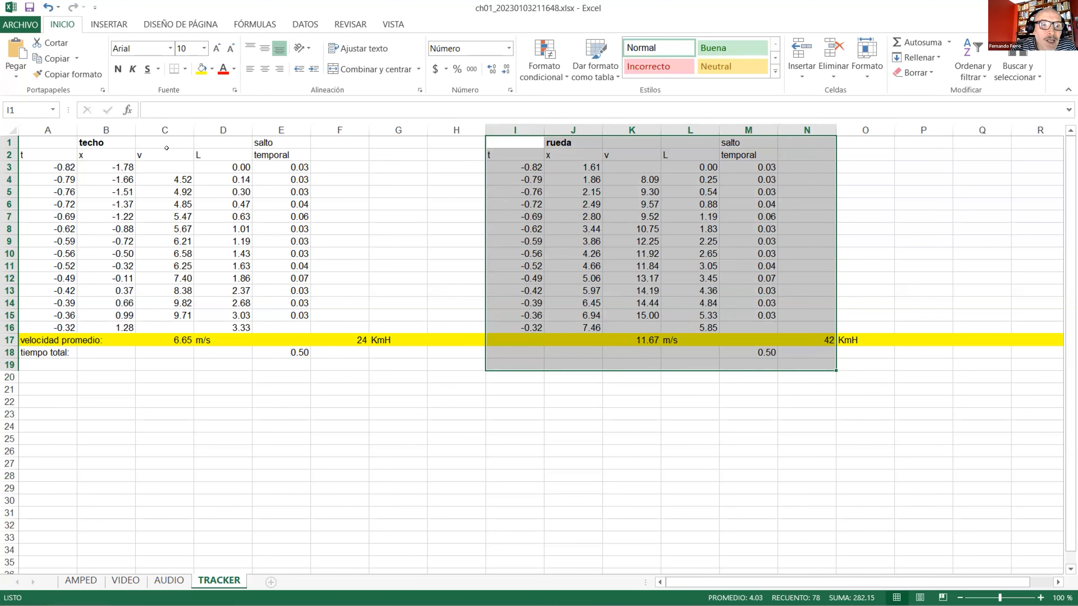
Review the techo velocities in column C, their average formula in C17 and the KmH conversion in F17
{"action": "left_click_drag", "start_coordinate": [148, 153], "coordinate": [159, 329]}
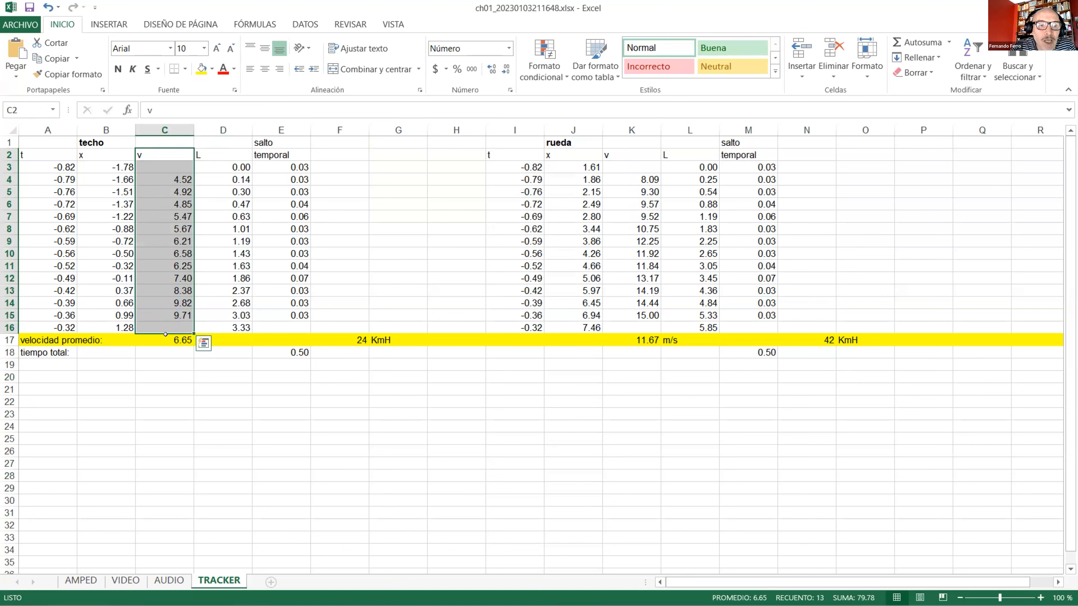
{"action": "left_click", "coordinate": [176, 340]}
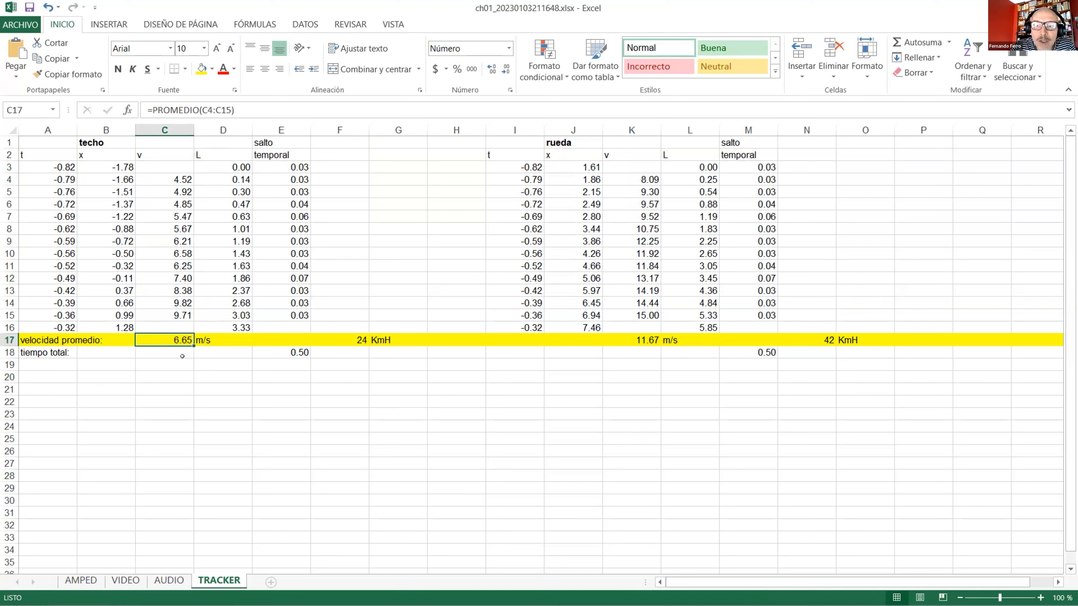
{"action": "left_click", "coordinate": [336, 339]}
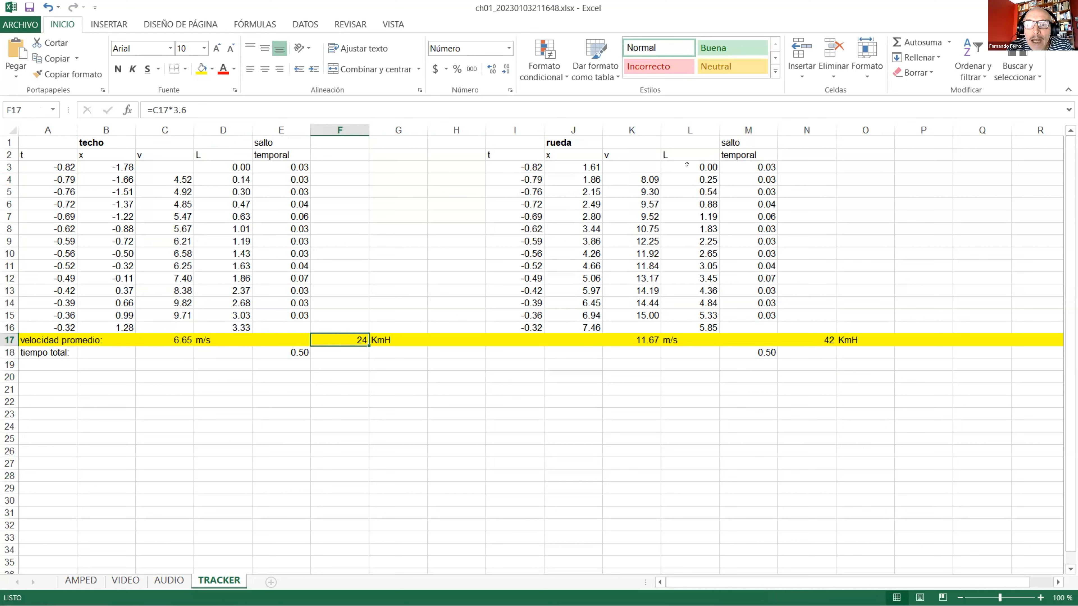
Review the rueda velocities in column K and the average formula in K17, and compare the KmH averages in F17 and N17
{"action": "left_click", "coordinate": [641, 129]}
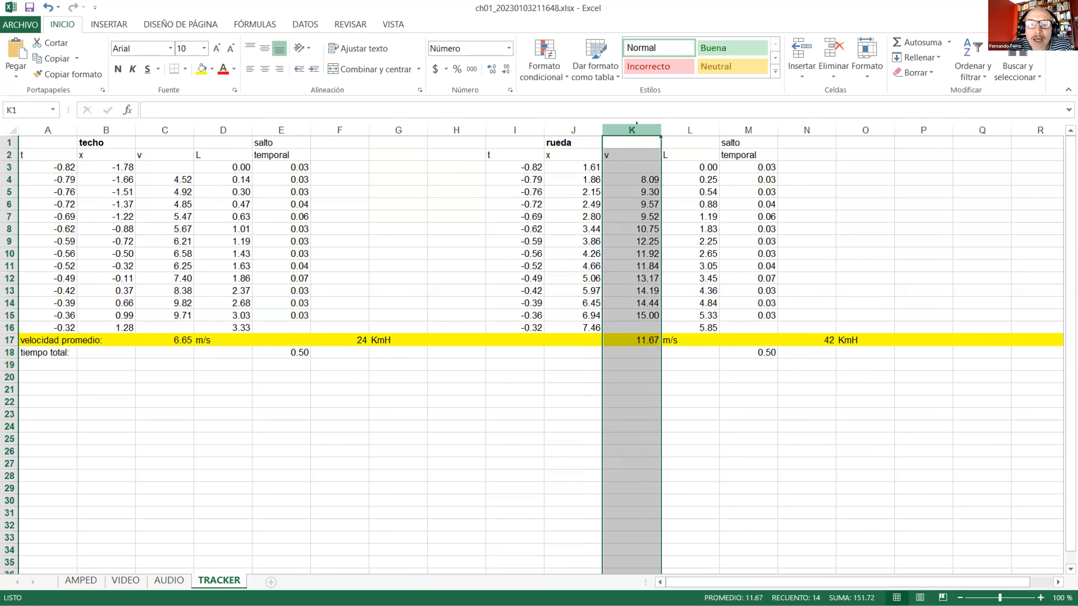
{"action": "left_click", "coordinate": [641, 338]}
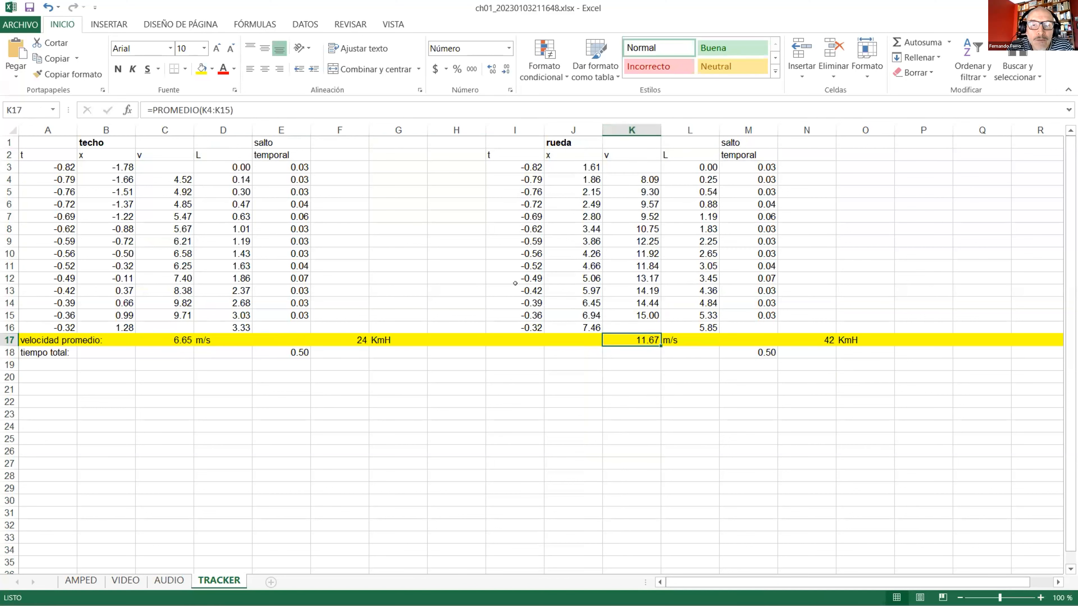
{"action": "double_click", "coordinate": [174, 110]}
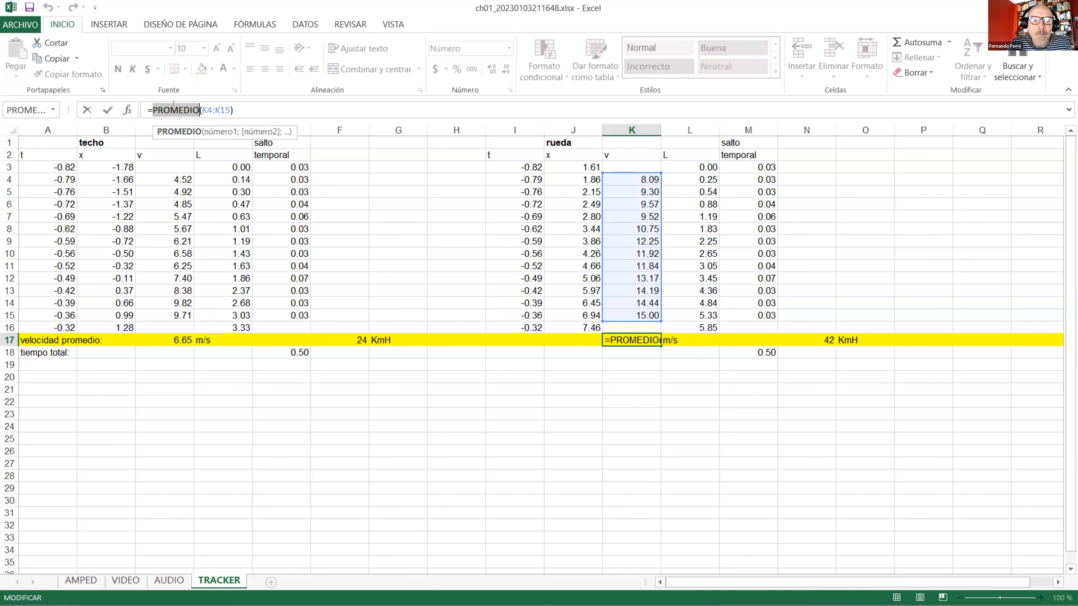
{"action": "left_click", "coordinate": [339, 337]}
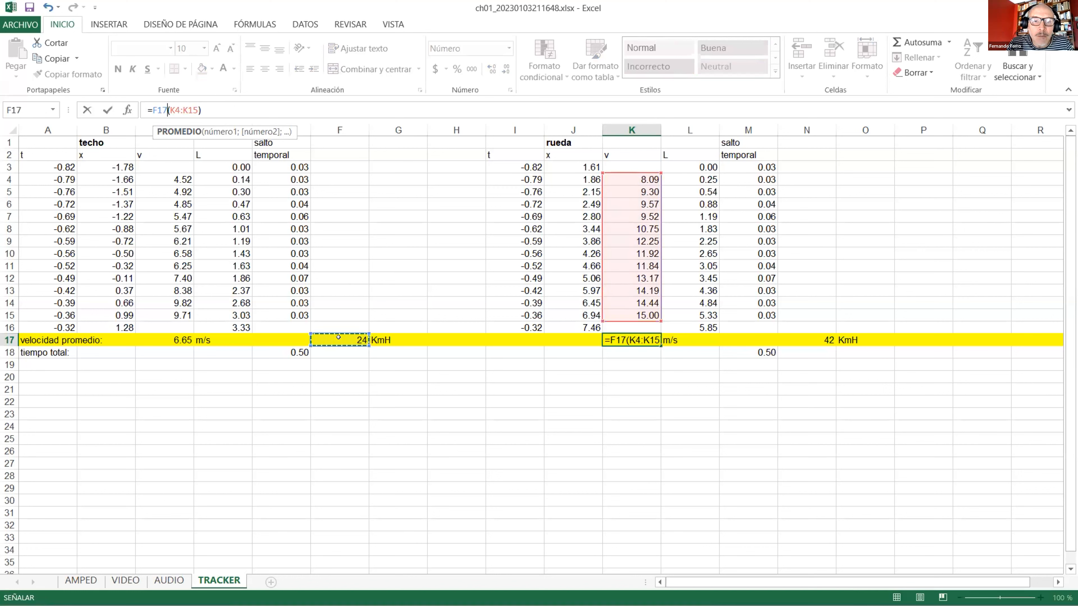
{"action": "left_click", "coordinate": [803, 337]}
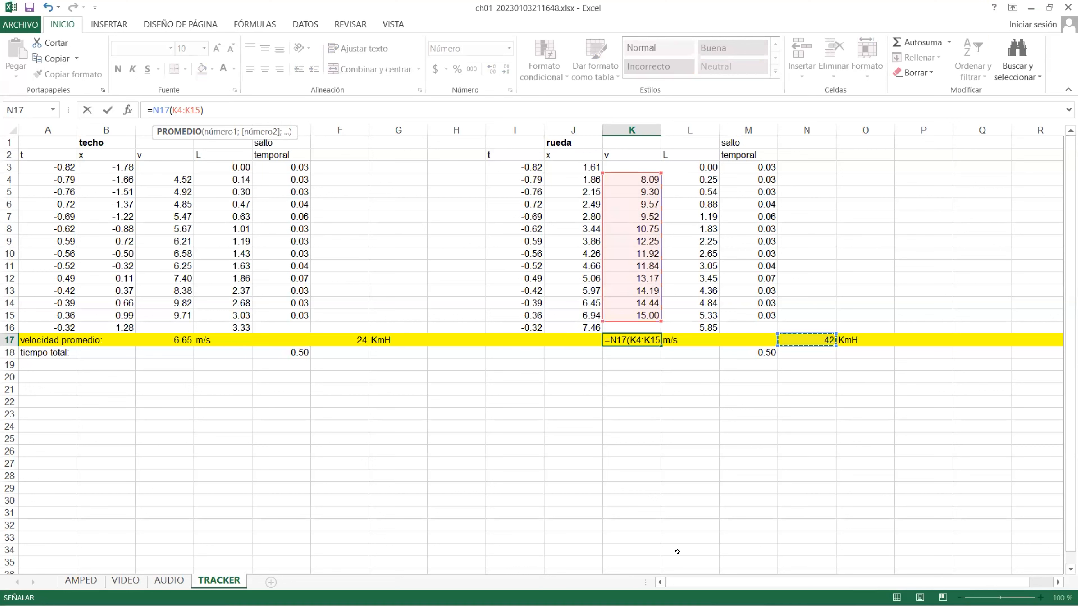
Return to the night video in Tracker, and switch to the Amped FIVE project with the Milestone street footage
{"action": "left_click", "coordinate": [801, 588]}
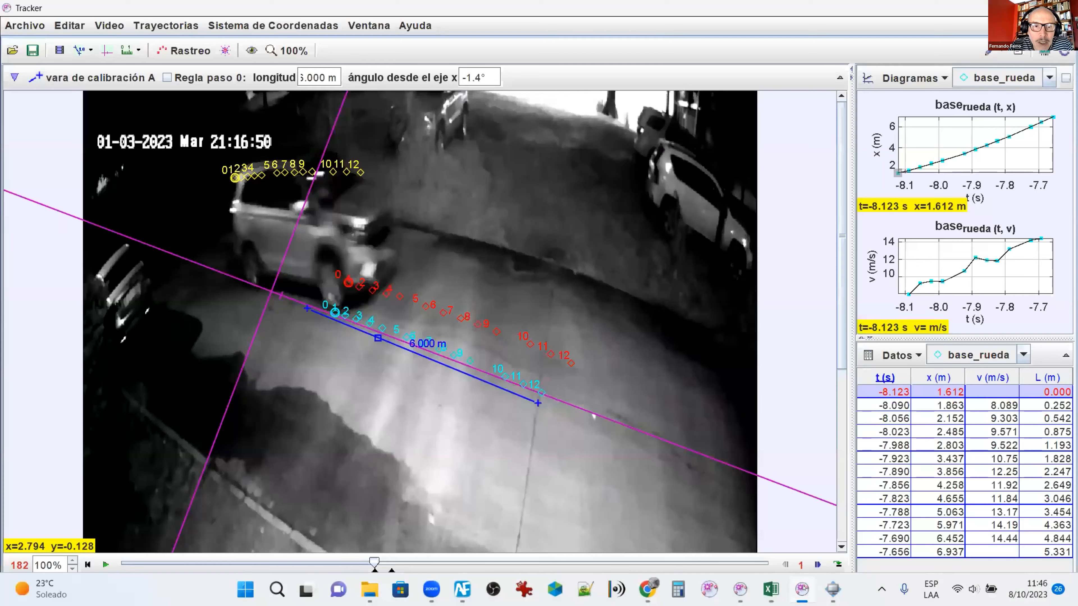
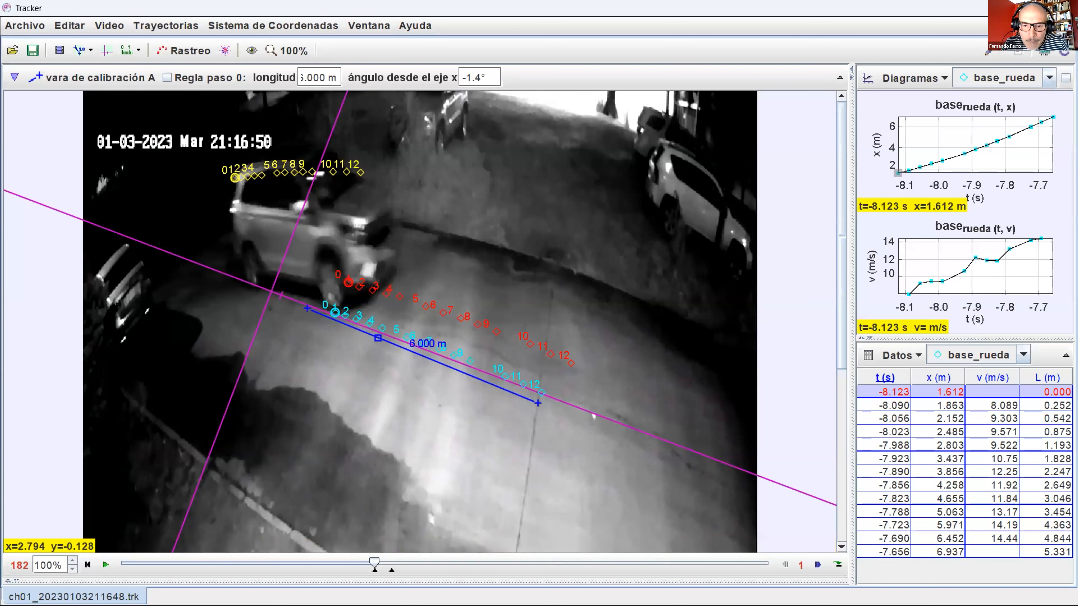
{"action": "mouse_move", "coordinate": [676, 601]}
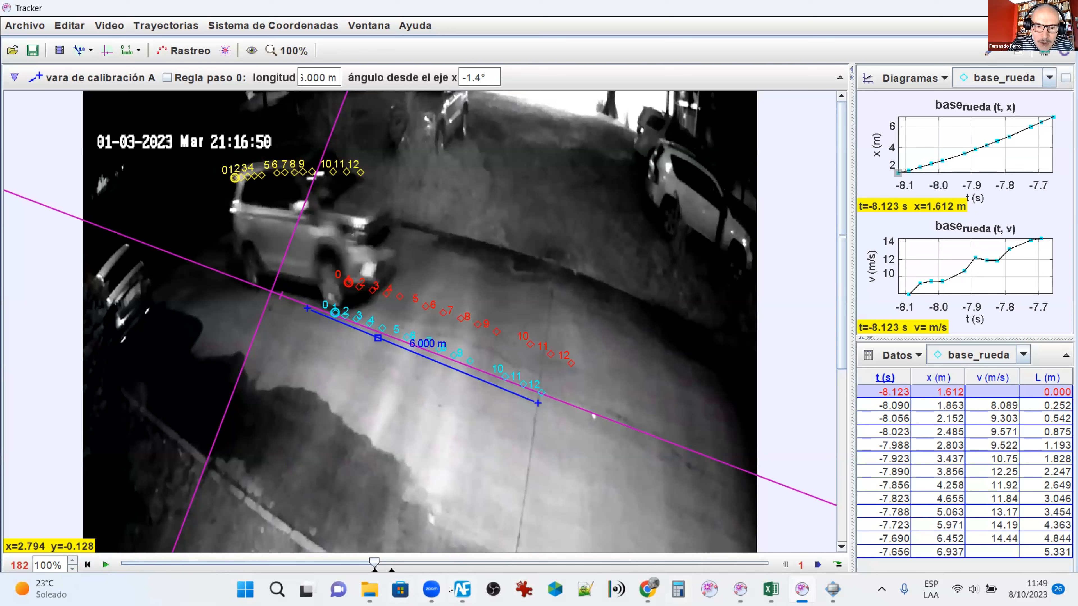
{"action": "left_click", "coordinate": [459, 588]}
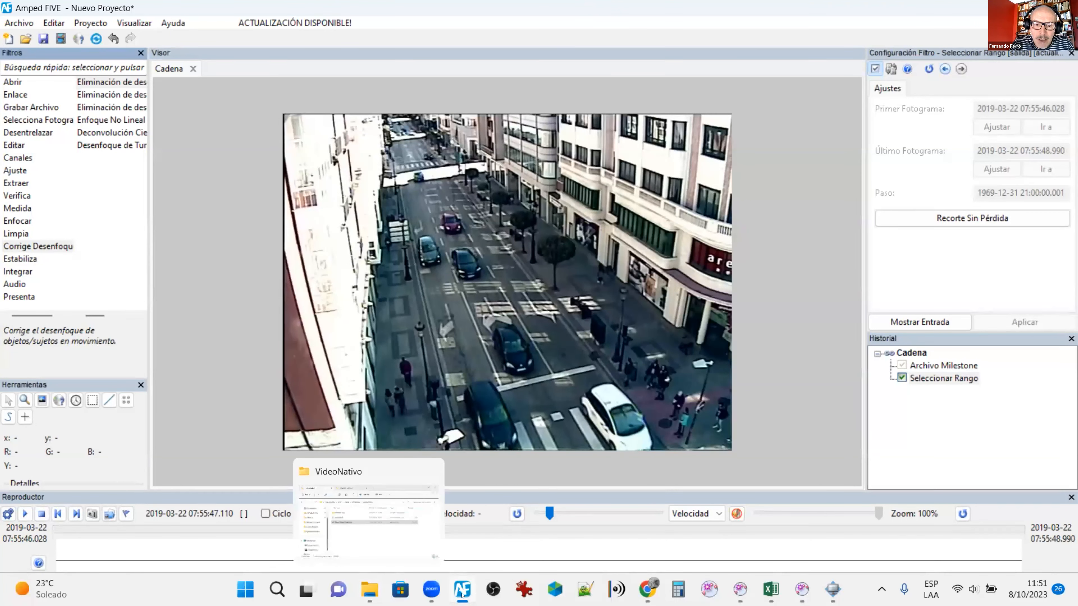
{"action": "mouse_move", "coordinate": [462, 596]}
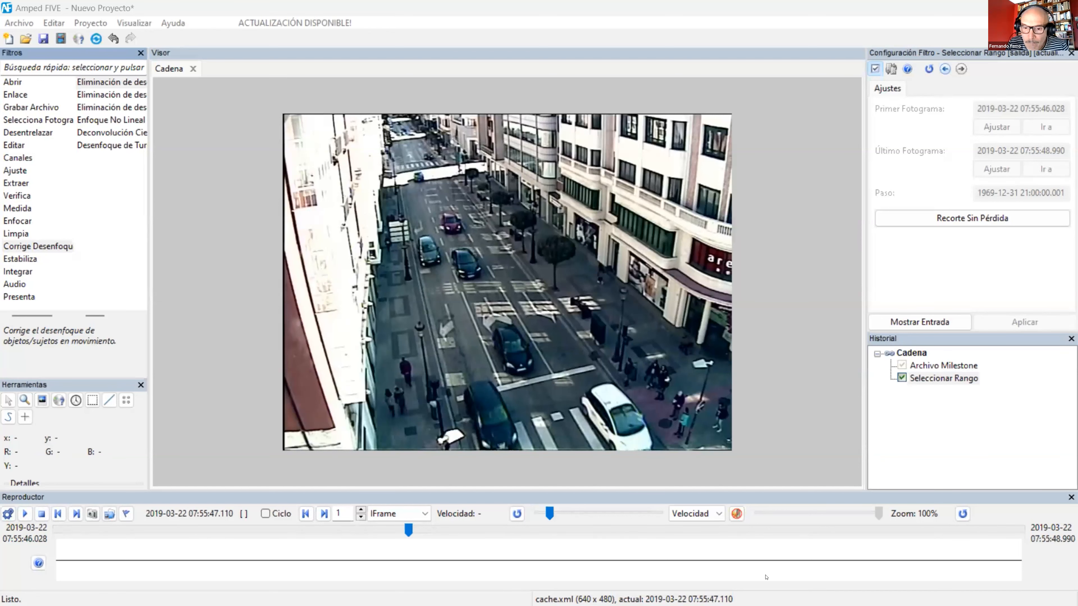
Switch to the Tracker window with fotogramasA13fpsBorreEl15-13fps.trk and advance its video to frame 21
{"action": "key", "text": "super"}
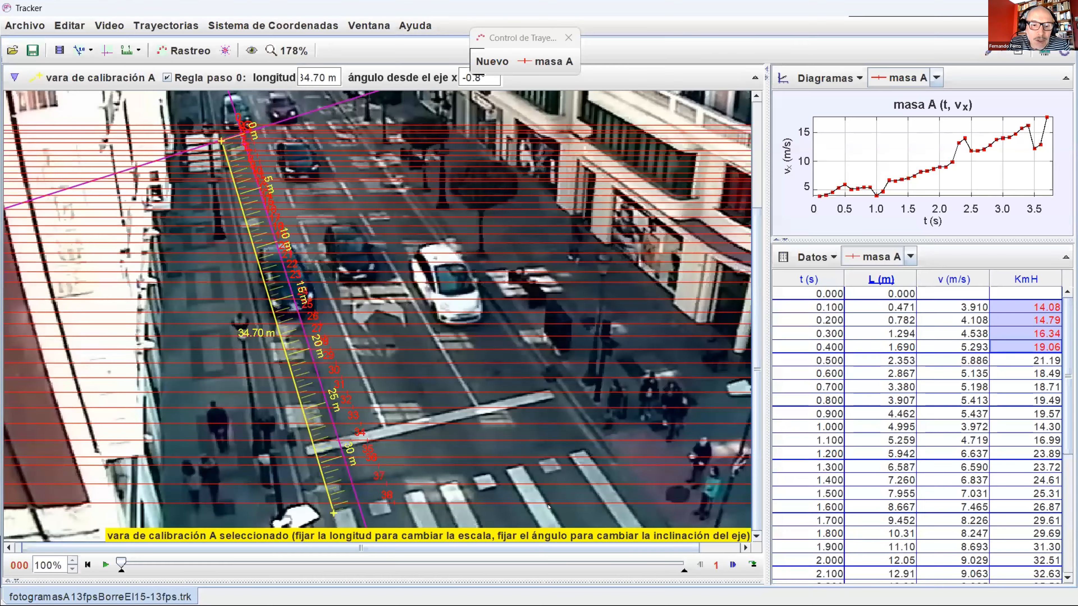
{"action": "left_click_drag", "start_coordinate": [122, 563], "coordinate": [432, 563]}
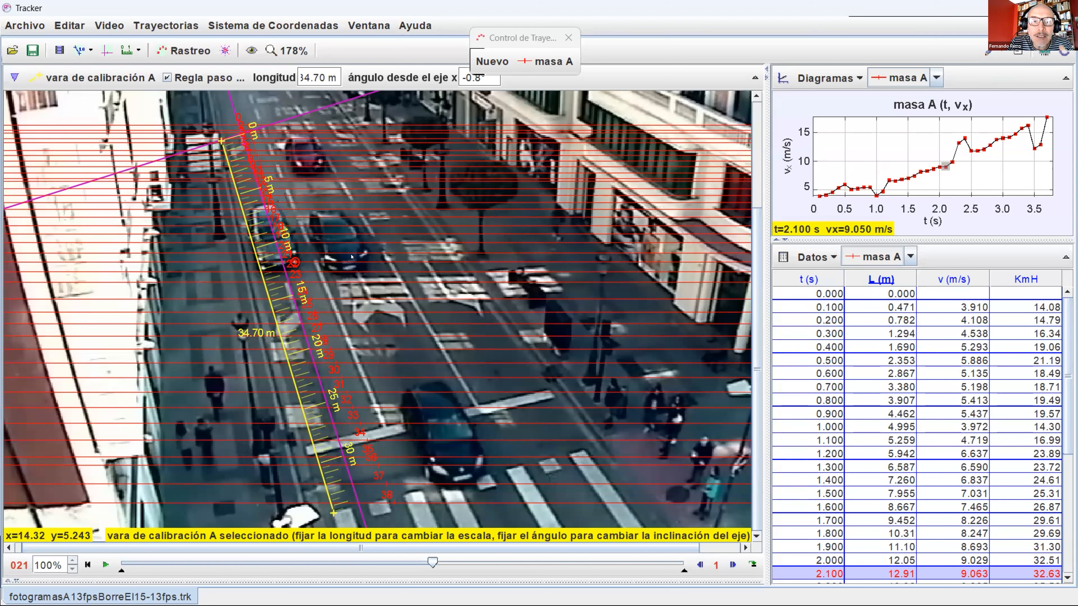
Switch to the Tracker window with ch01_20230103211648.trk, and review the vehicle's movement to frame 194 and back to frame 182
{"action": "mouse_move", "coordinate": [729, 571]}
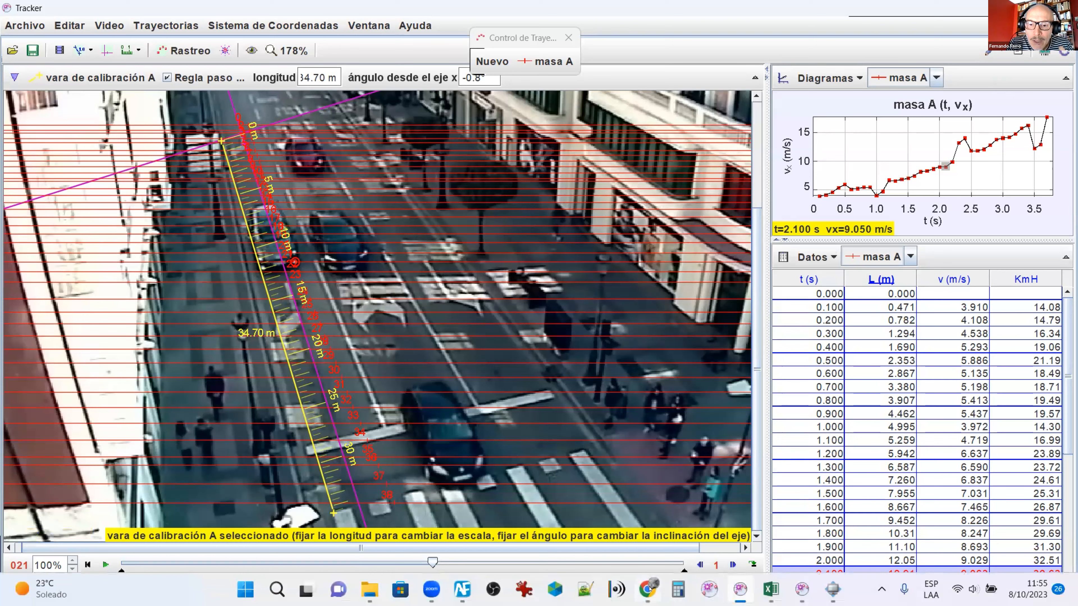
{"action": "left_click", "coordinate": [801, 589]}
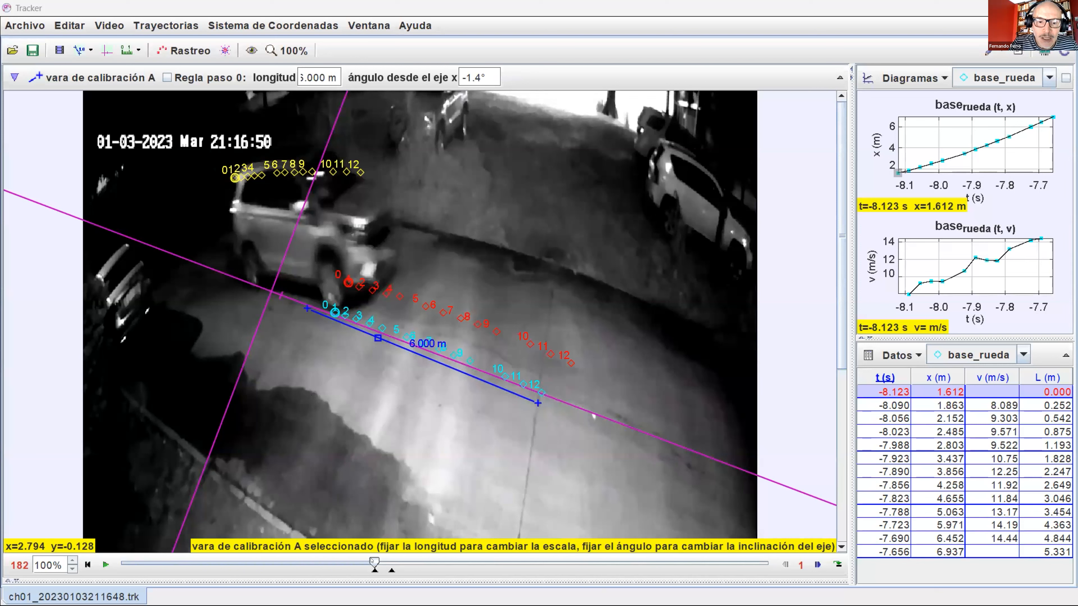
{"action": "left_click_drag", "start_coordinate": [375, 562], "coordinate": [397, 570]}
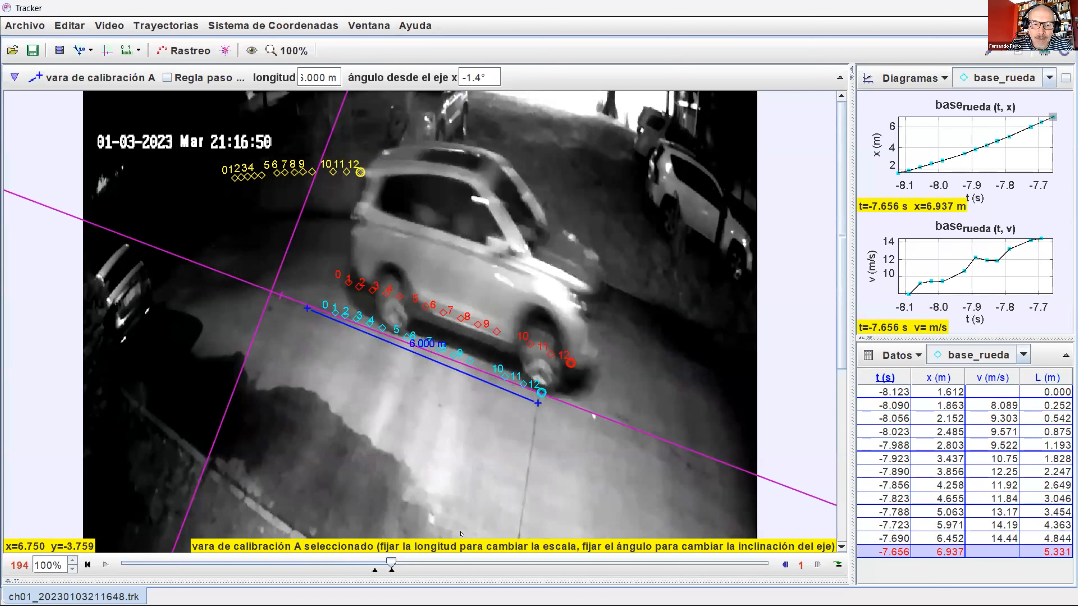
{"action": "left_click", "coordinate": [381, 561]}
{"action": "left_click_drag", "start_coordinate": [389, 562], "coordinate": [374, 562]}
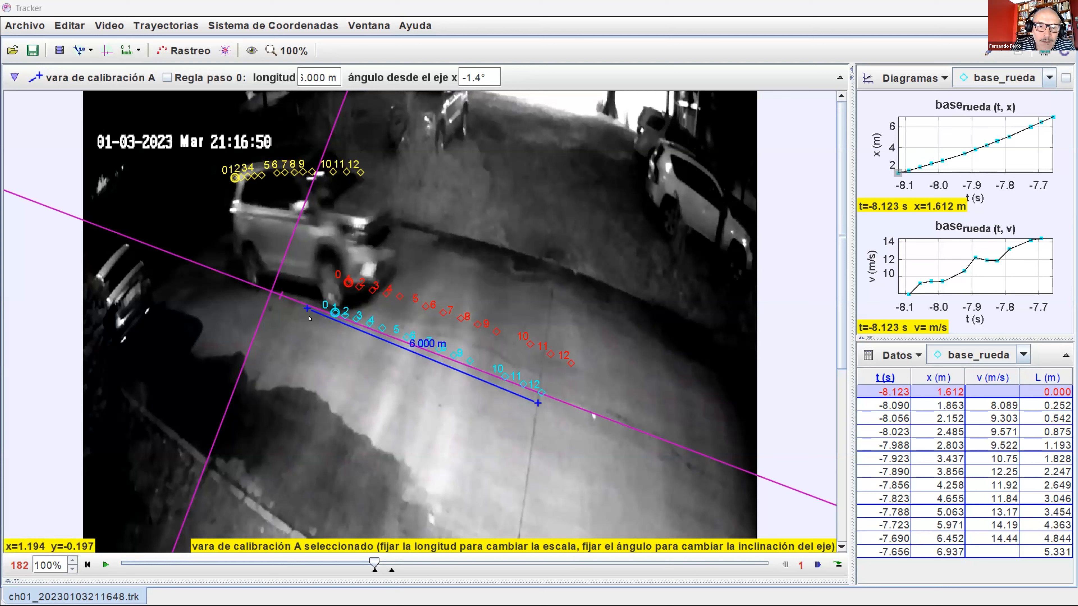
Inspect the coordinate axes and calibration stick A near the vehicle's front wheel by selecting each
{"action": "left_click", "coordinate": [344, 320]}
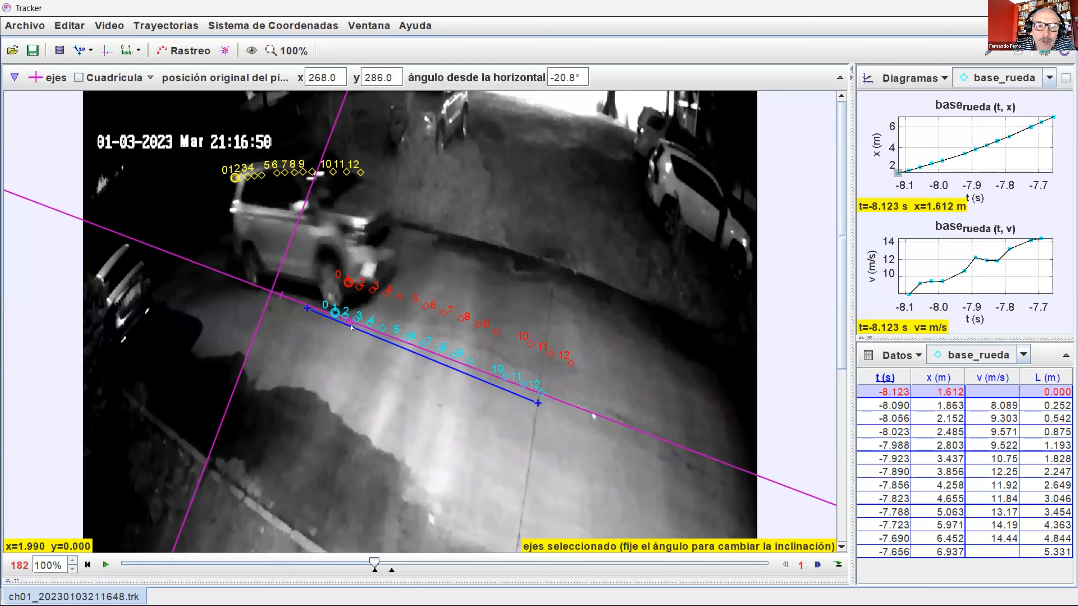
{"action": "left_click", "coordinate": [360, 330]}
{"action": "key", "text": "alt+Tab"}
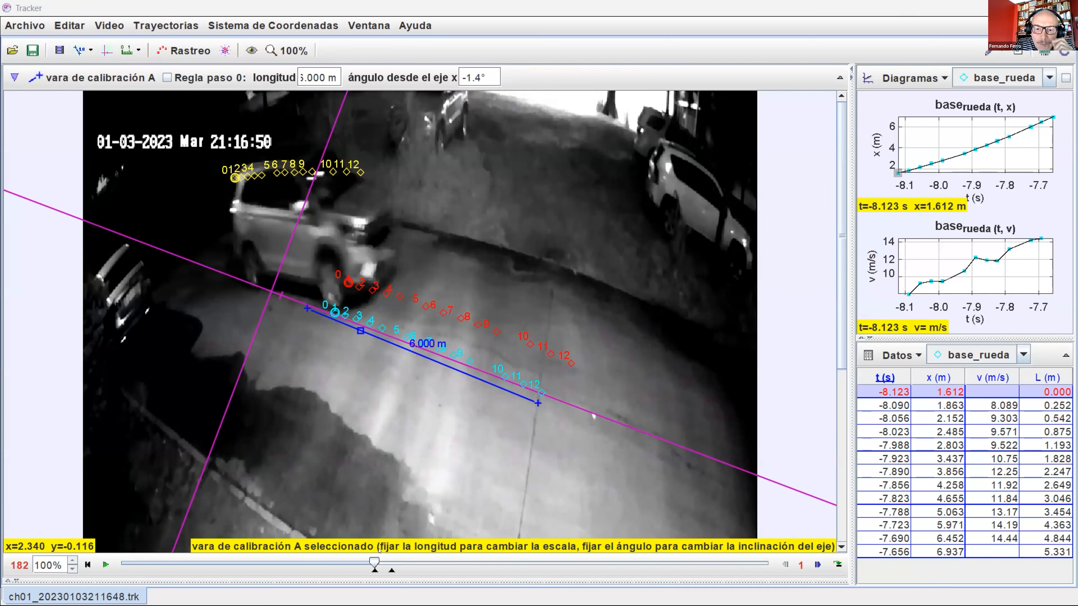
Compare the vehicle's start and end positions twice along the calibration stick, between frames 182 and 194
{"action": "left_click_drag", "start_coordinate": [375, 563], "coordinate": [409, 562]}
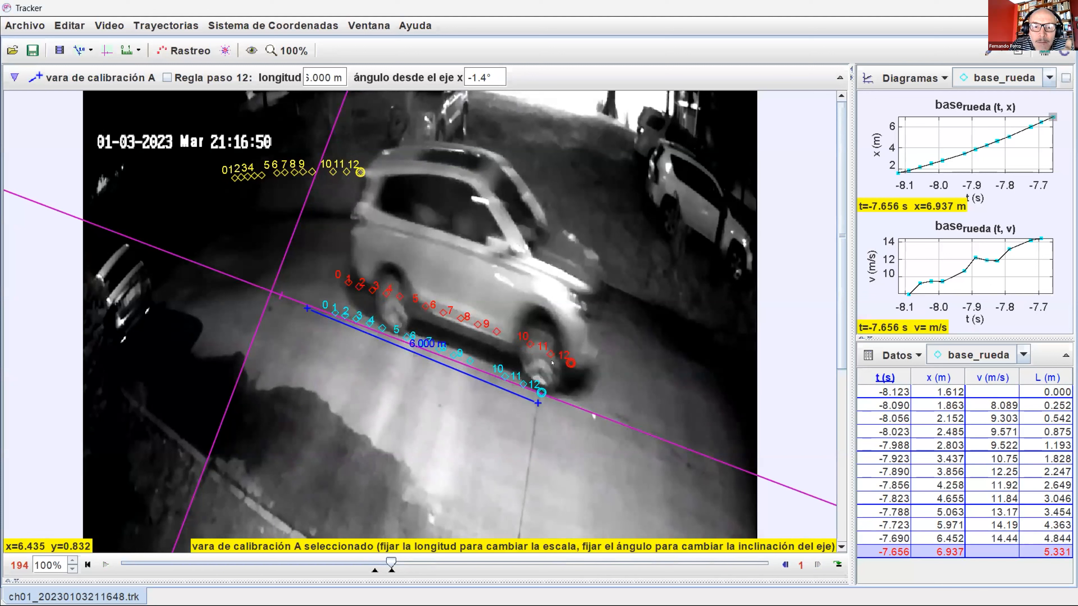
{"action": "left_click_drag", "start_coordinate": [391, 562], "coordinate": [348, 563]}
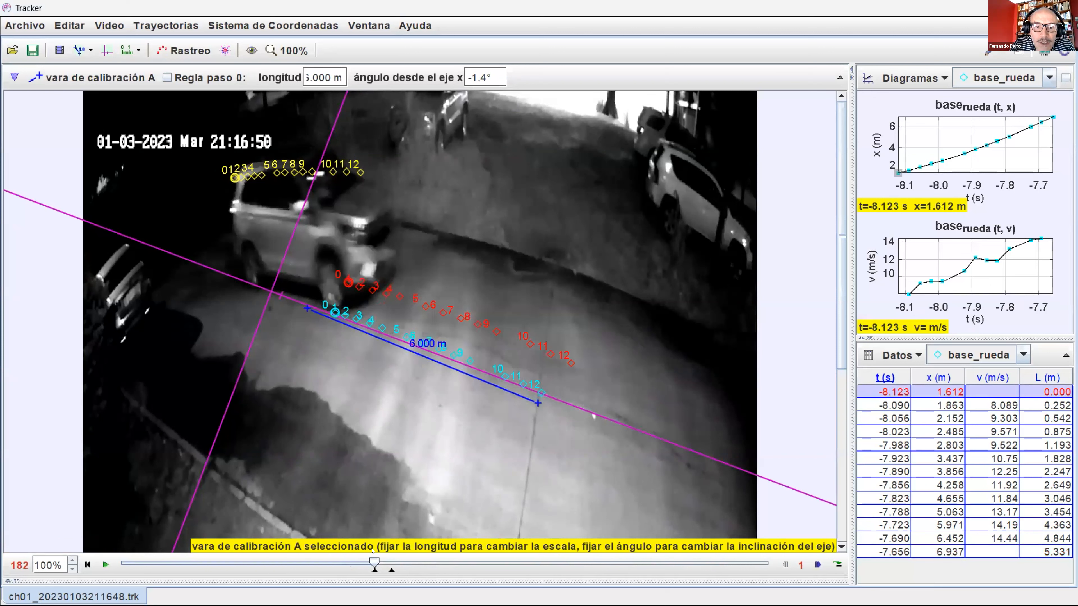
{"action": "left_click_drag", "start_coordinate": [374, 563], "coordinate": [393, 563]}
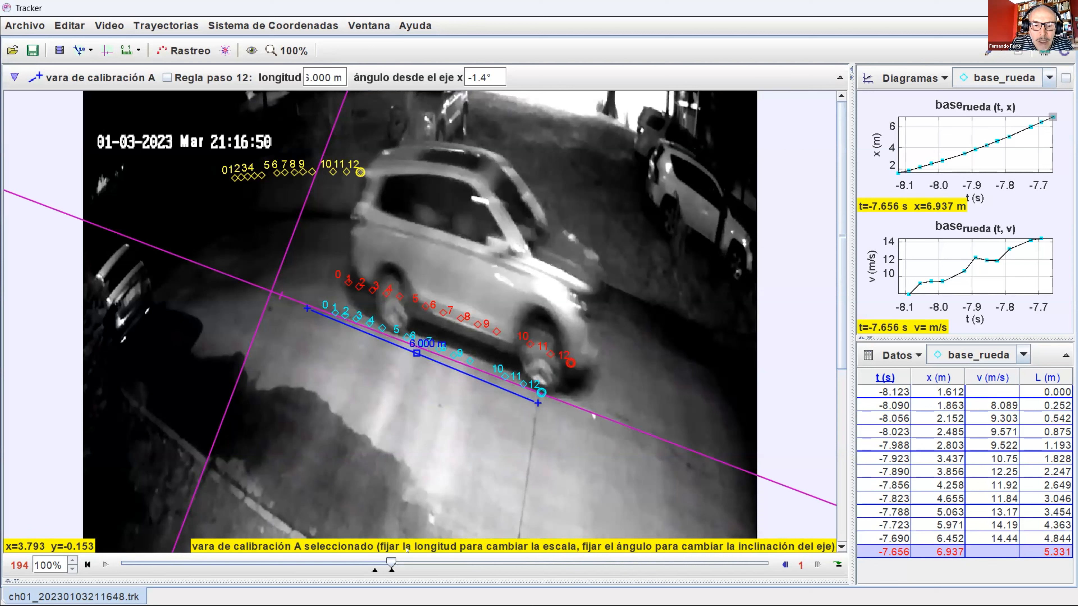
{"action": "left_click_drag", "start_coordinate": [391, 563], "coordinate": [373, 563]}
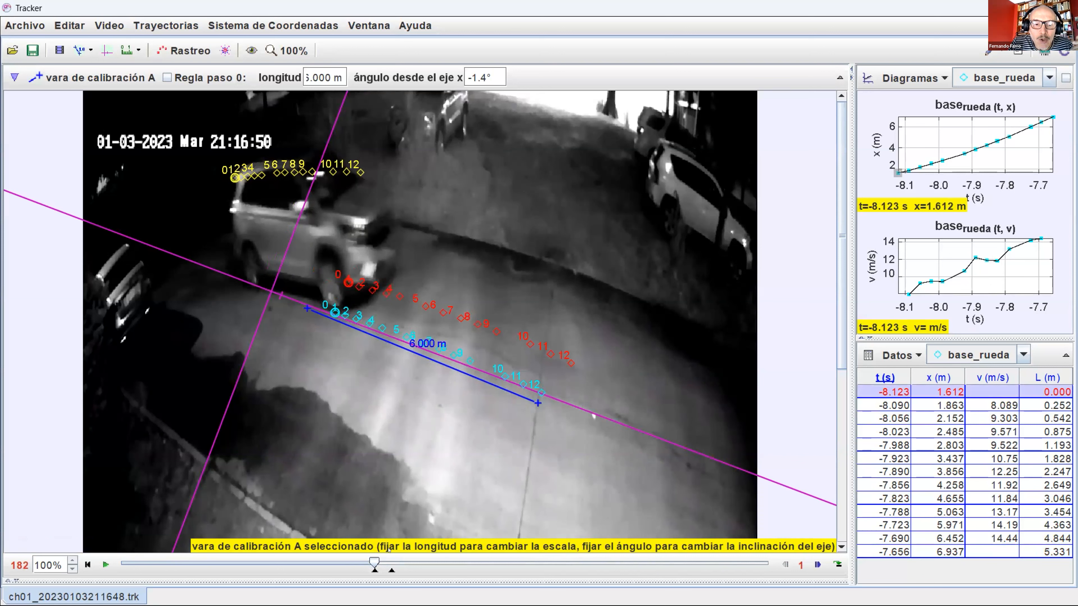
Advance the video frame by frame from 182 to 192, and check base_rueda's velocity at -7.690 s
{"action": "key", "text": "Right"}
{"action": "key", "text": "Right"}
{"action": "key", "text": "Right"}
{"action": "key", "text": "Right"}
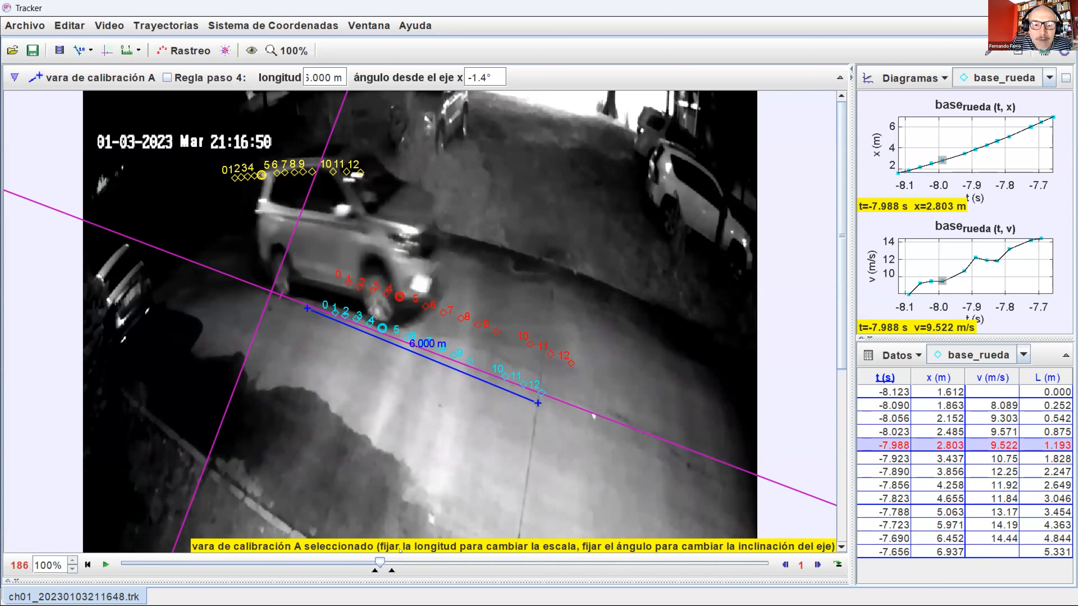
{"action": "key", "text": "Right"}
{"action": "key", "text": "Right"}
{"action": "key", "text": "Right"}
{"action": "key", "text": "Right"}
{"action": "key", "text": "Right"}
{"action": "key", "text": "Right"}
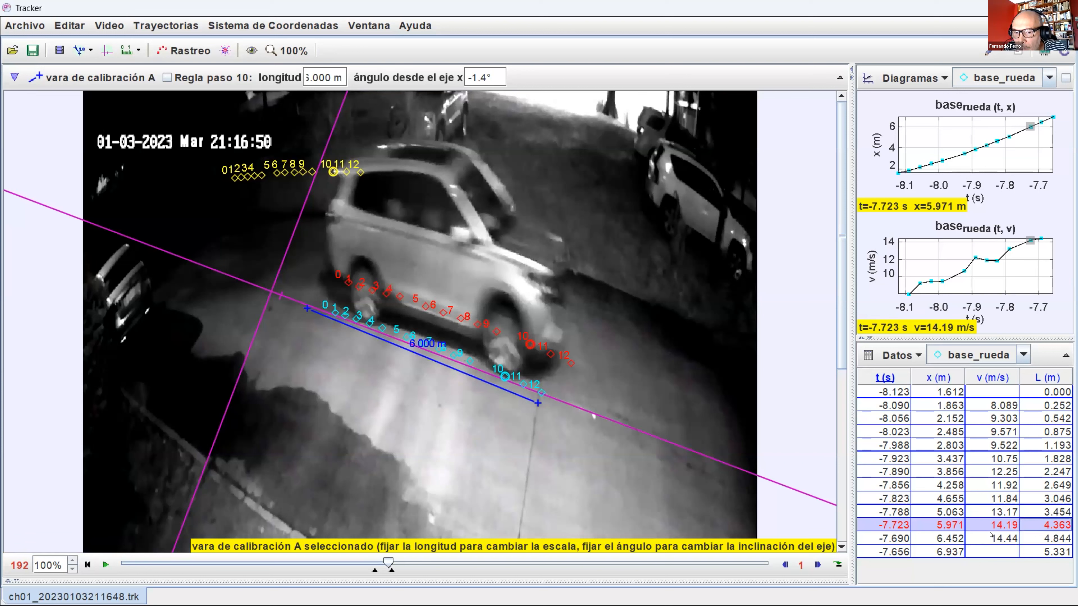
{"action": "left_click", "coordinate": [990, 534]}
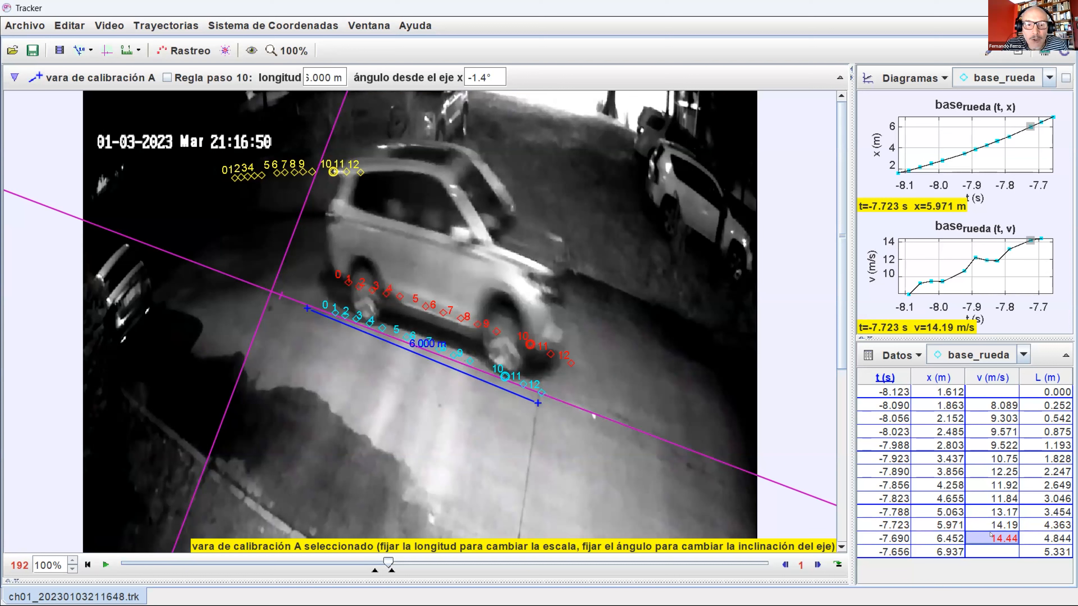
{"action": "left_click", "coordinate": [424, 357]}
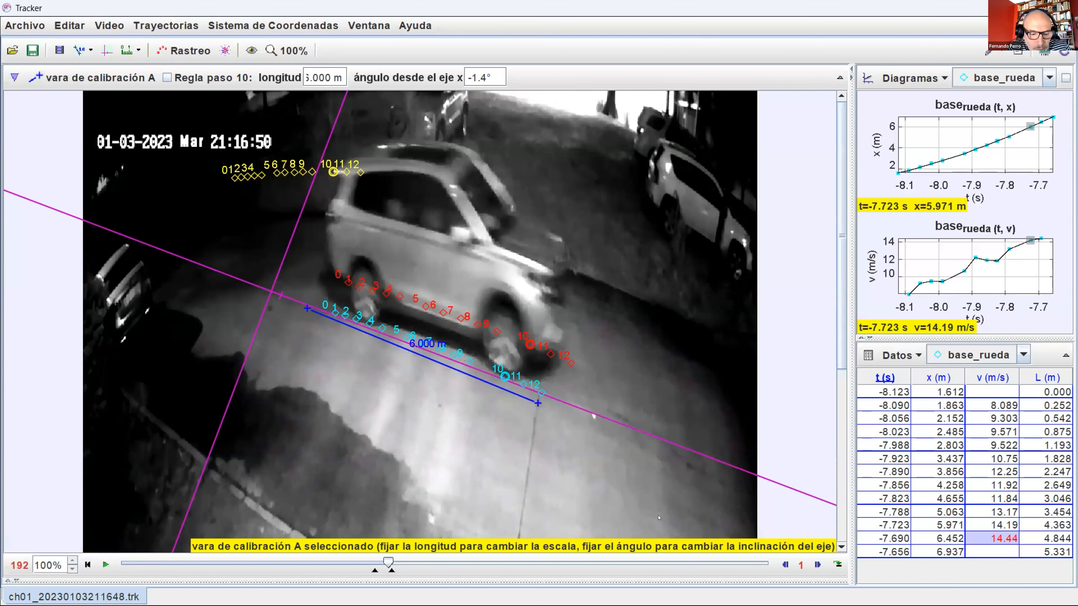
{"action": "key", "text": "super"}
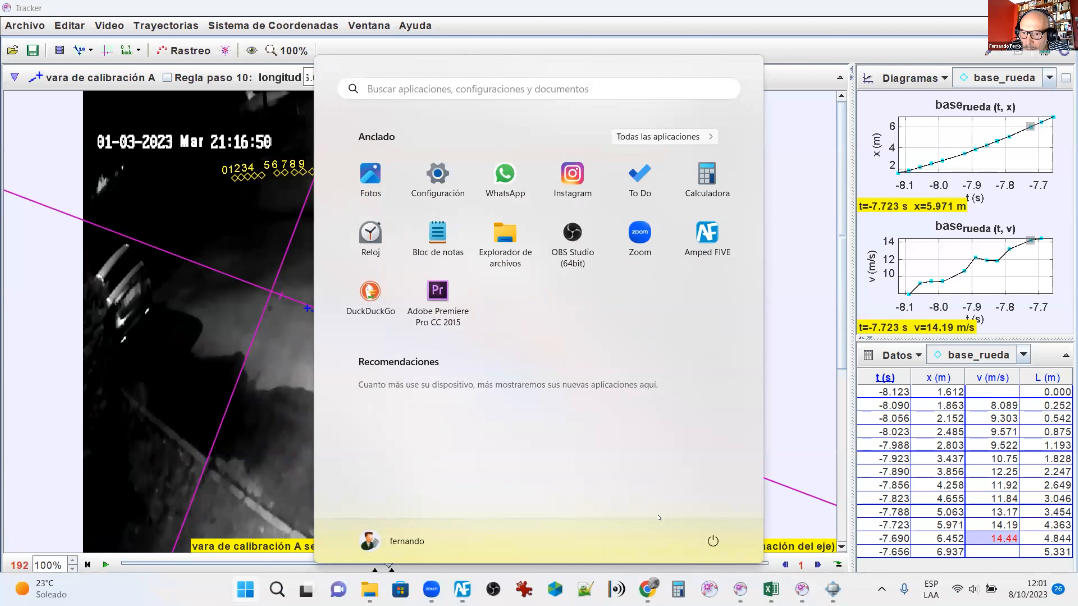
{"action": "key", "text": "super"}
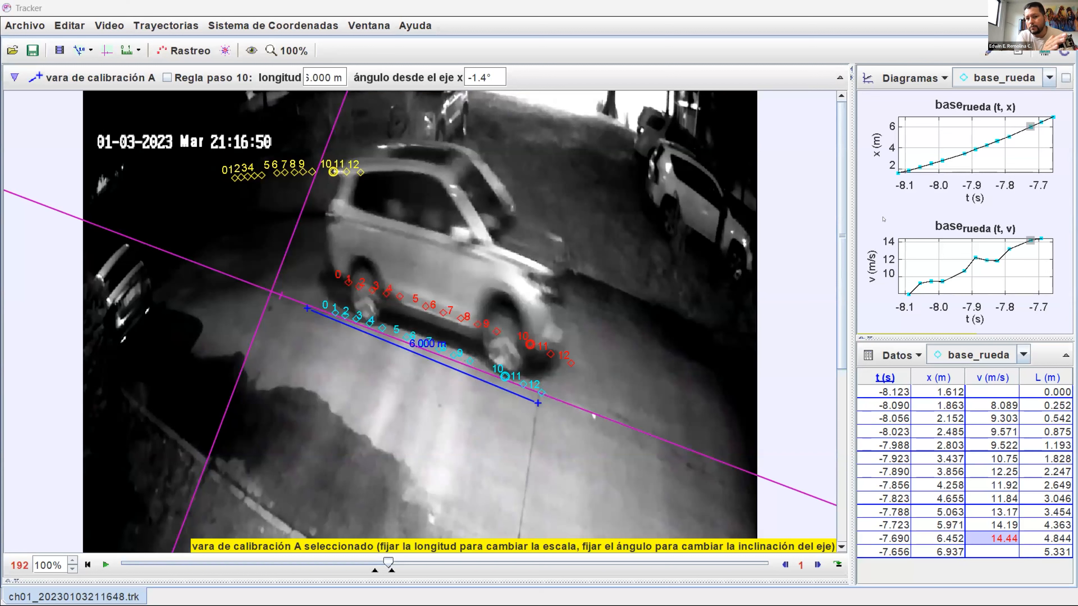
Return the video to frame 182 and advance it to frame 194 to review the vehicle's full tracked movement
{"action": "left_click_drag", "start_coordinate": [388, 563], "coordinate": [363, 561]}
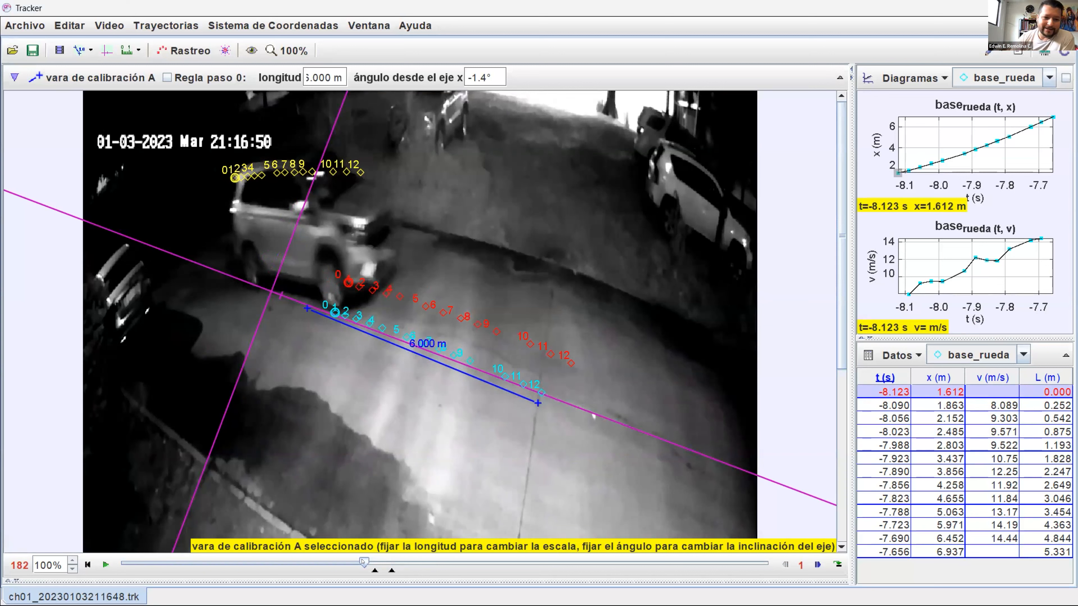
{"action": "left_click_drag", "start_coordinate": [363, 561], "coordinate": [392, 569]}
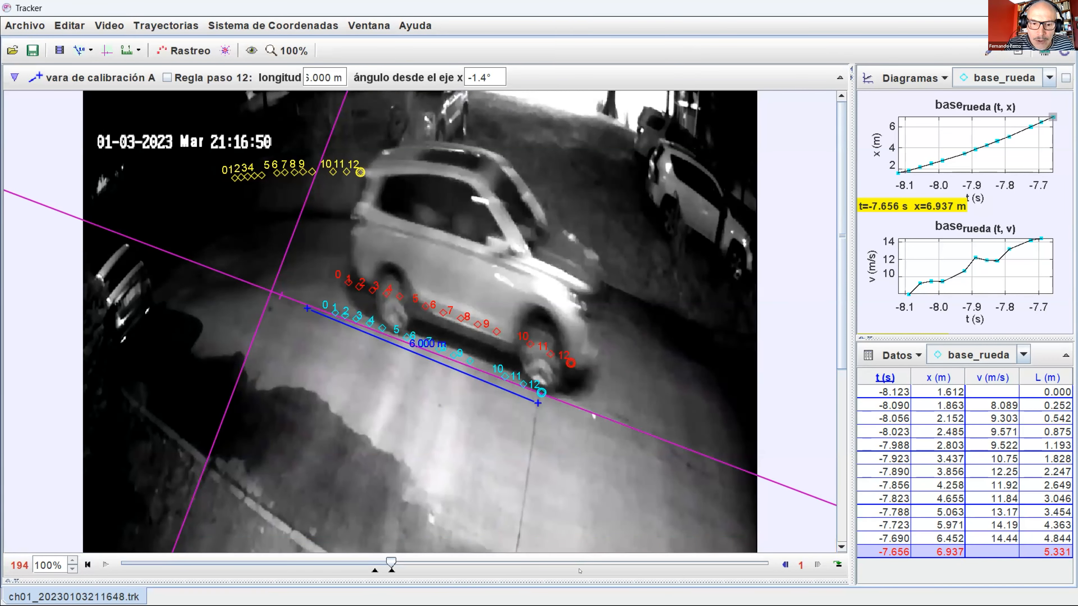
{"action": "key", "text": "alt+Tab"}
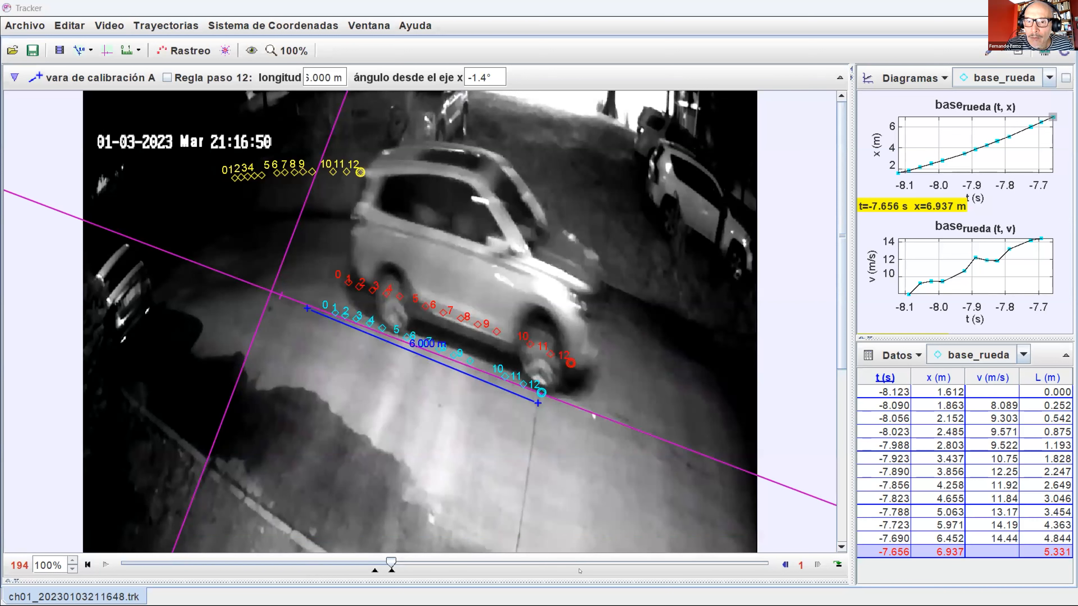
{"action": "mouse_move", "coordinate": [895, 306]}
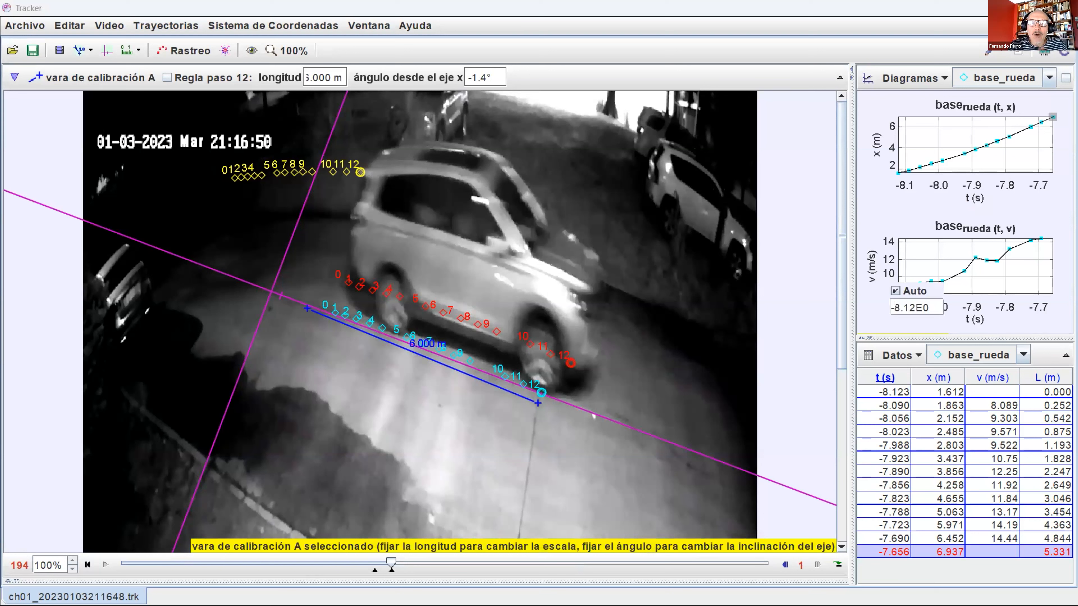